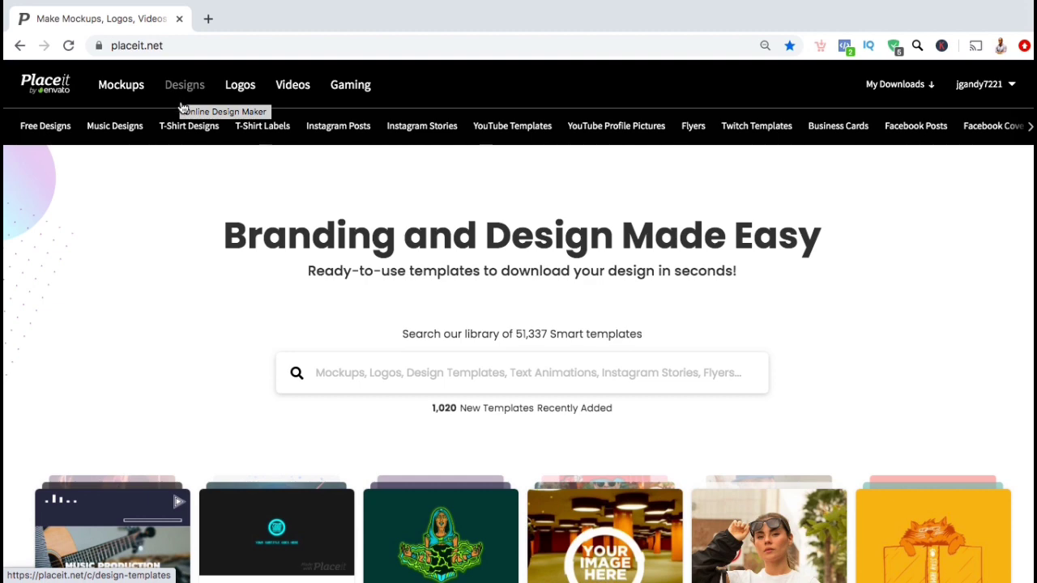
- Open the T-Shirt Designs template gallery from Placeit's home page
click(183, 136)
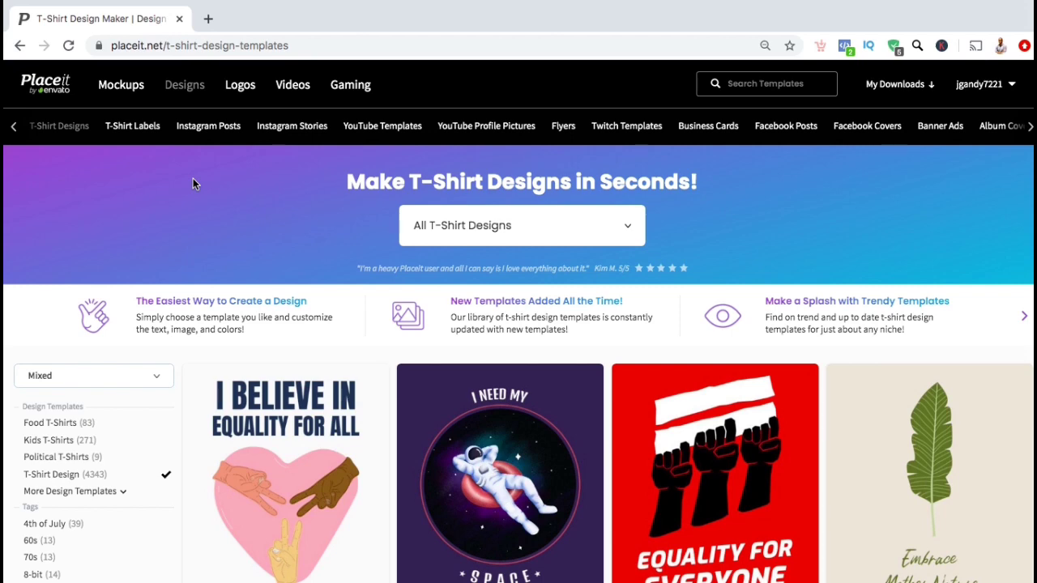
- Browse the T-shirt template grid, return to the top and open the design categories list
scroll(209, 230, down, 2)
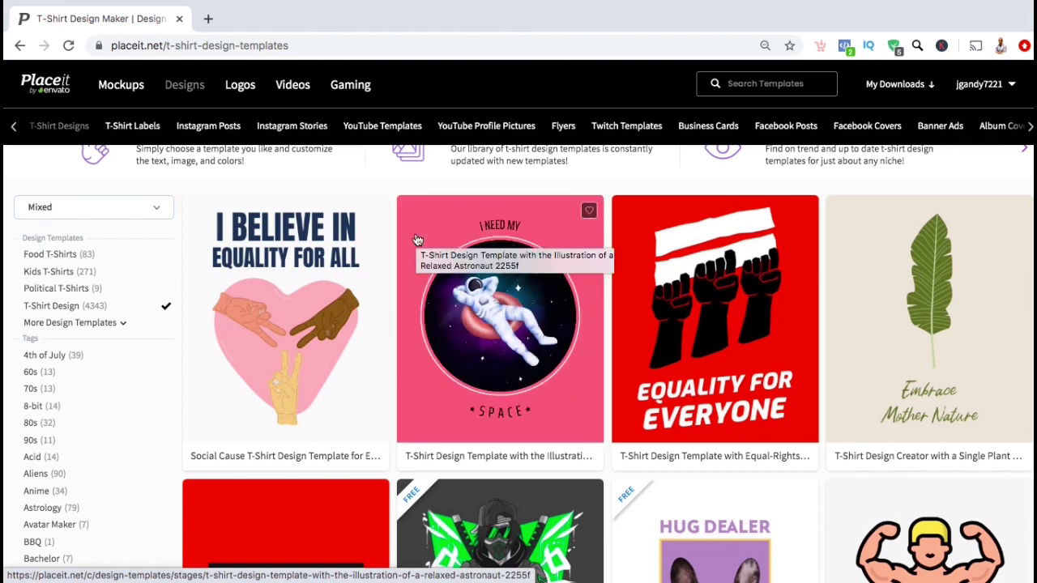
scroll(417, 239, down, 1)
scroll(417, 240, down, 2)
scroll(417, 240, down, 2)
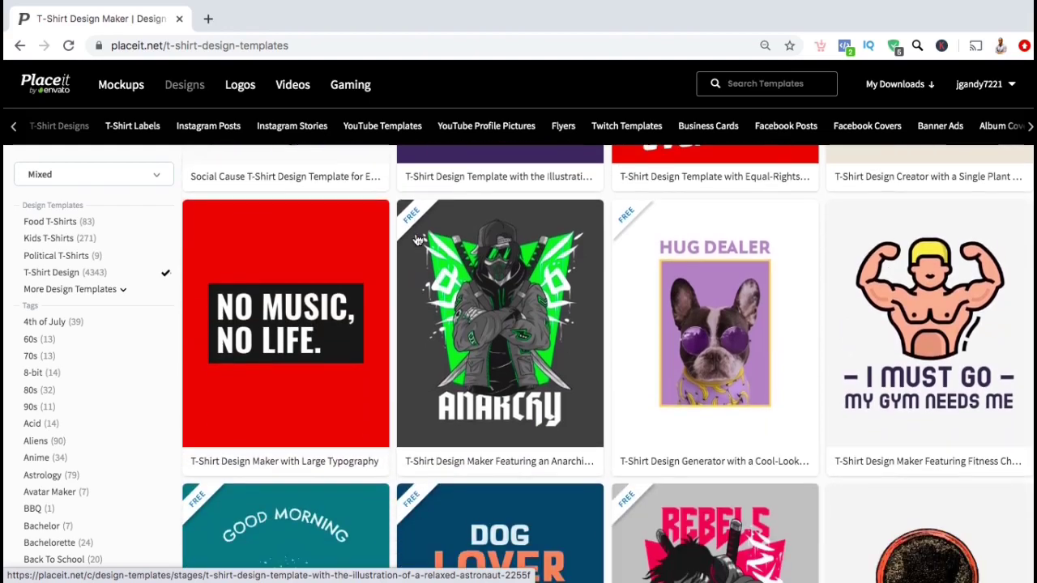
scroll(417, 240, down, 2)
scroll(417, 240, down, 1)
scroll(417, 240, down, 1)
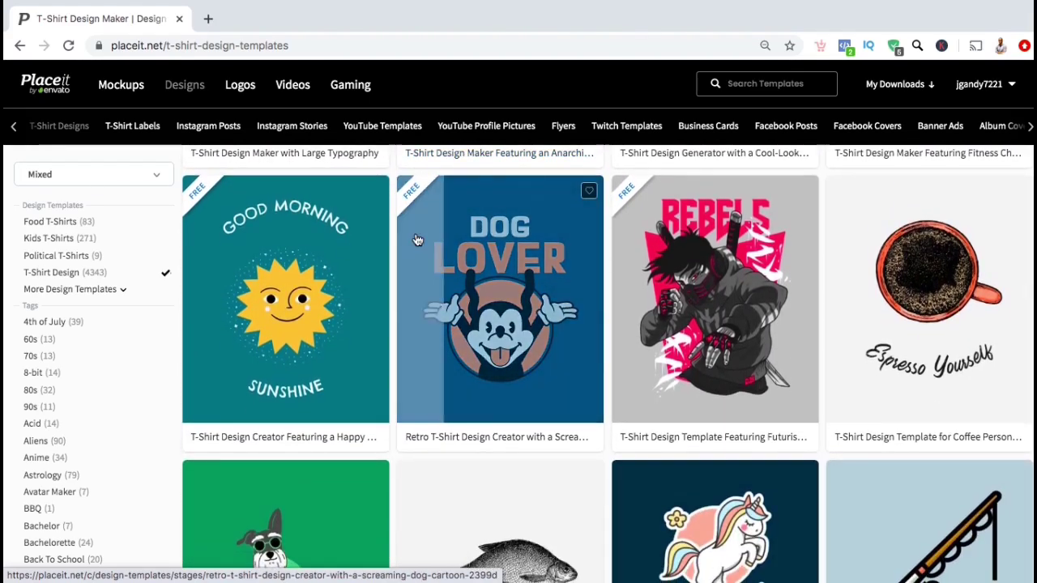
scroll(417, 240, down, 1)
scroll(417, 239, up, 8)
scroll(417, 240, up, 3)
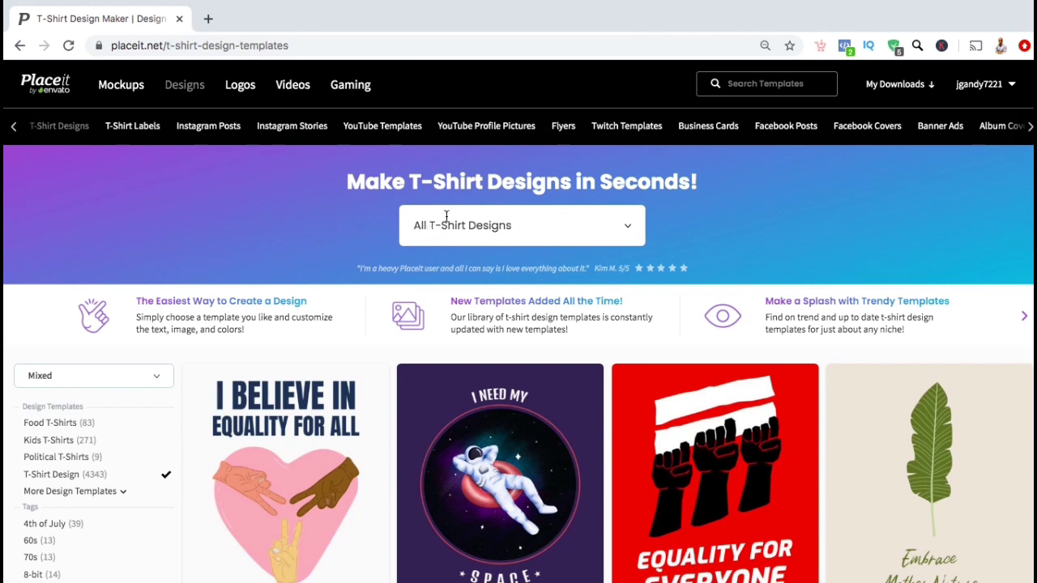
click(633, 232)
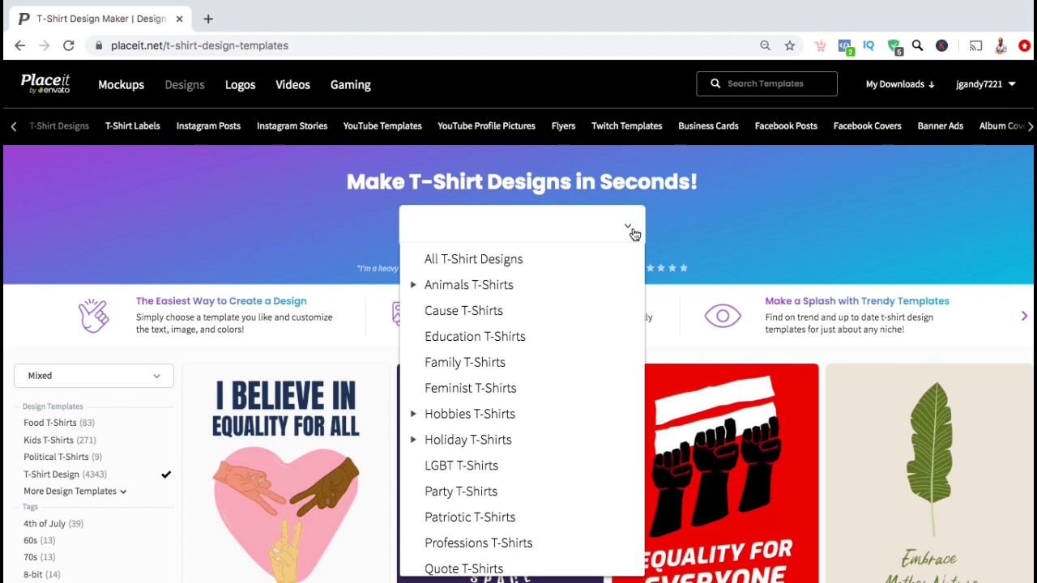
- Close the category list and filter the gallery by the Cats (200) tag
click(678, 225)
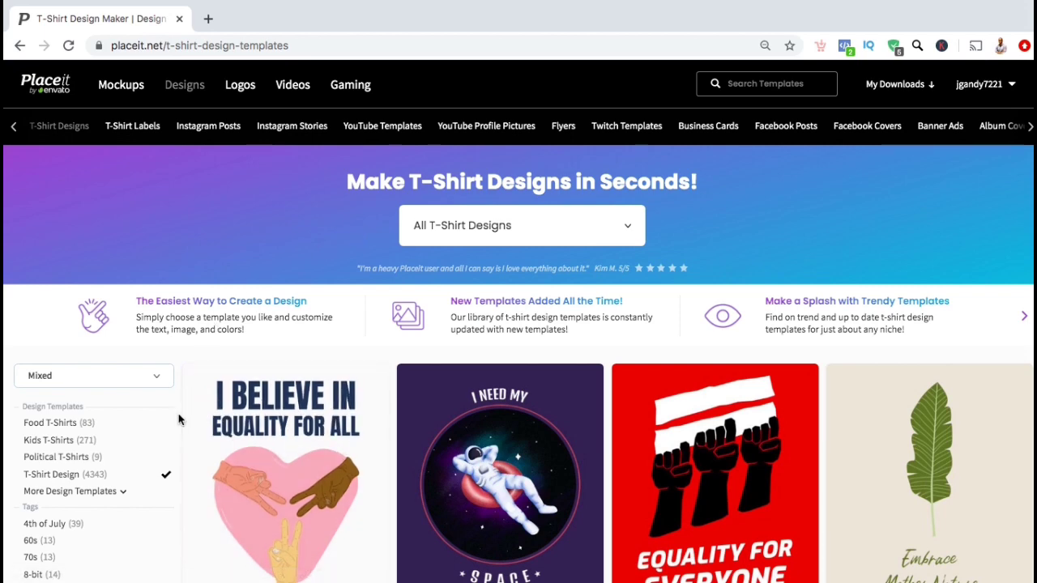
scroll(180, 419, down, 3)
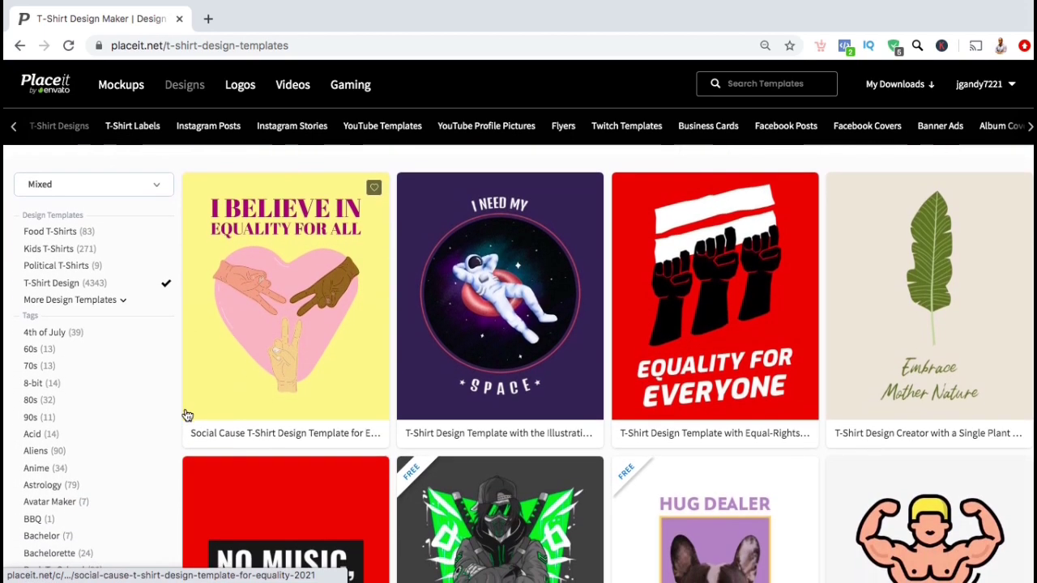
scroll(174, 365, down, 1)
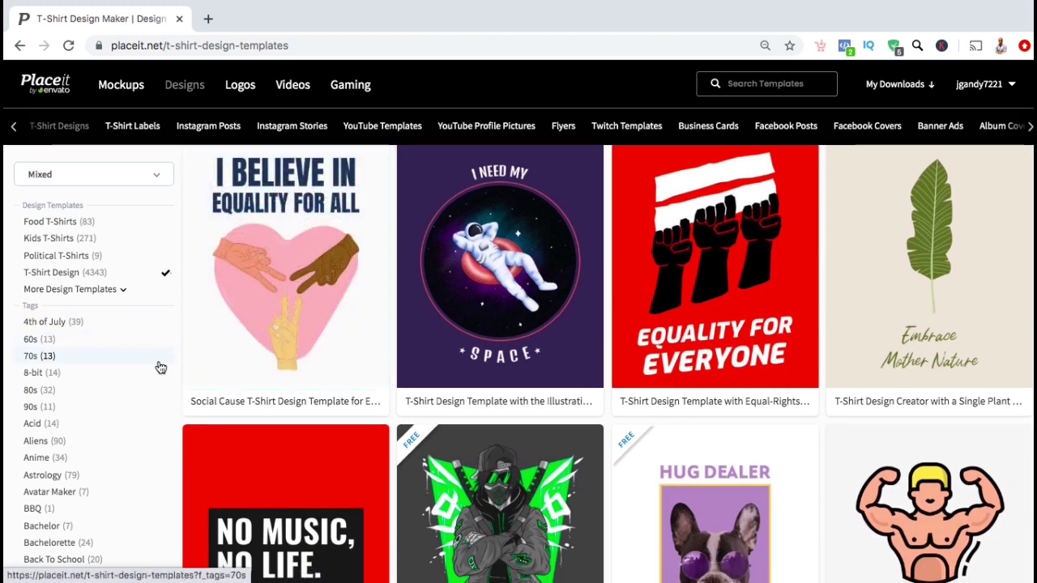
scroll(161, 367, down, 1)
scroll(160, 368, down, 2)
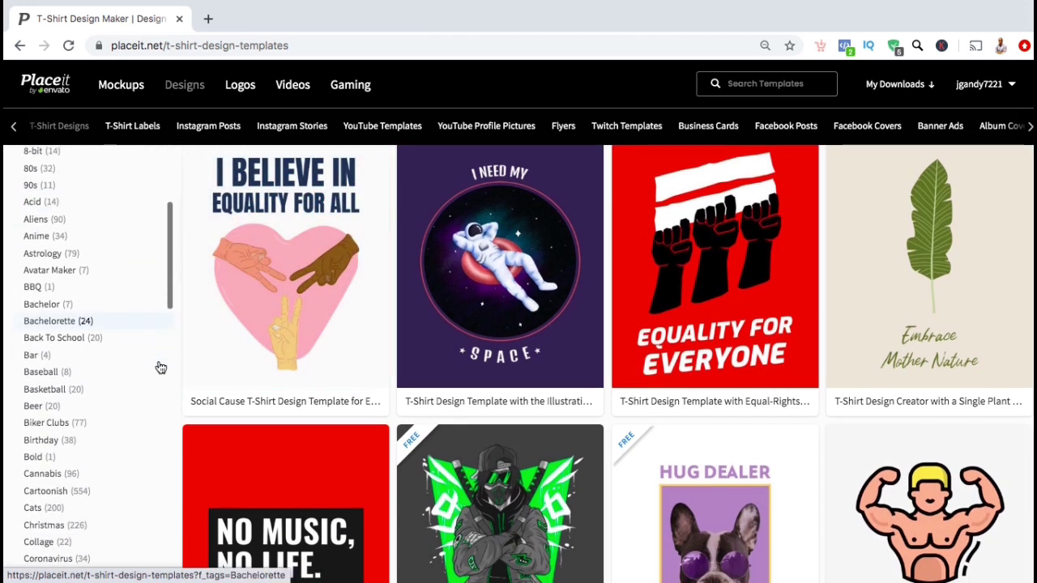
scroll(160, 368, down, 1)
scroll(160, 367, down, 2)
scroll(160, 368, down, 1)
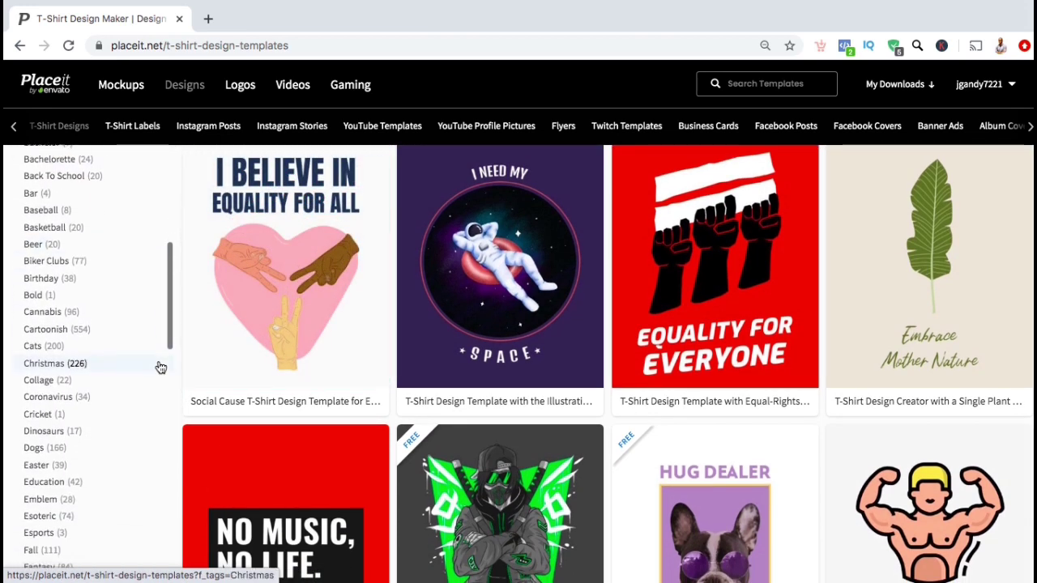
scroll(161, 367, down, 1)
scroll(160, 367, down, 1)
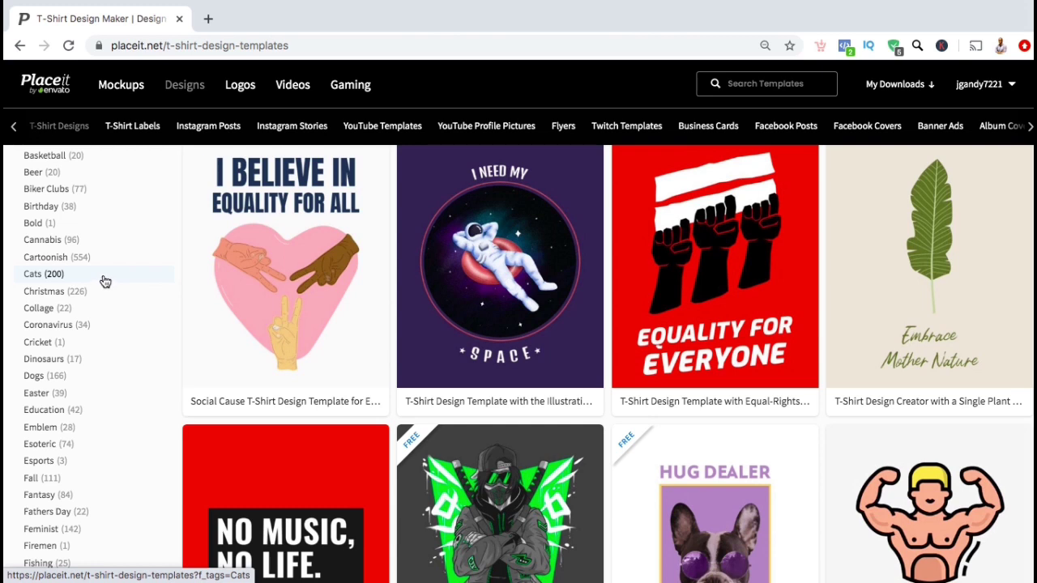
click(106, 282)
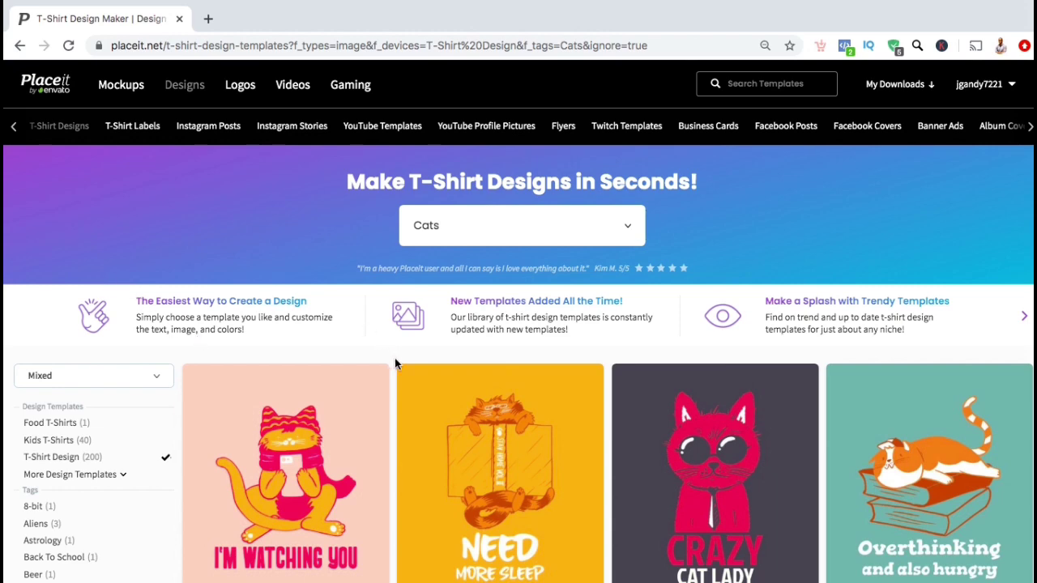
- Browse the cat designs and pick the 'You are going to PRRRISION' police kitten template
scroll(394, 363, down, 2)
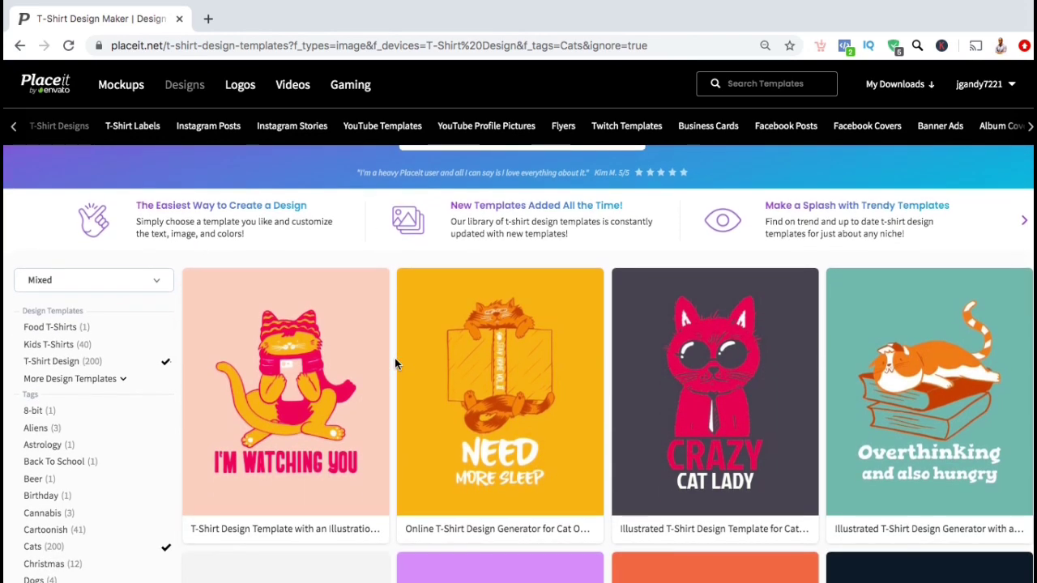
scroll(395, 363, down, 1)
scroll(395, 362, down, 1)
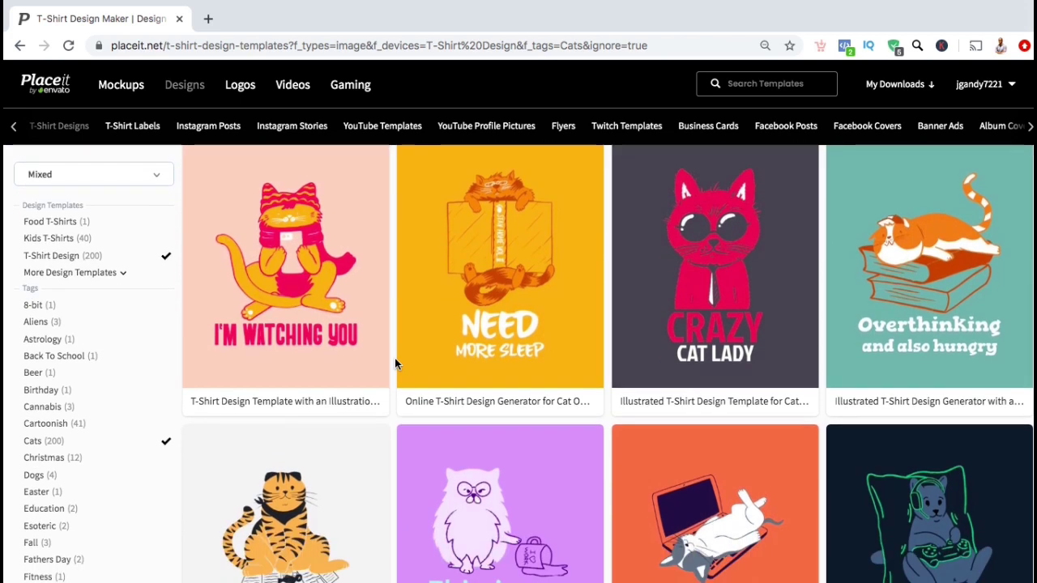
scroll(395, 358, down, 1)
scroll(395, 358, down, 2)
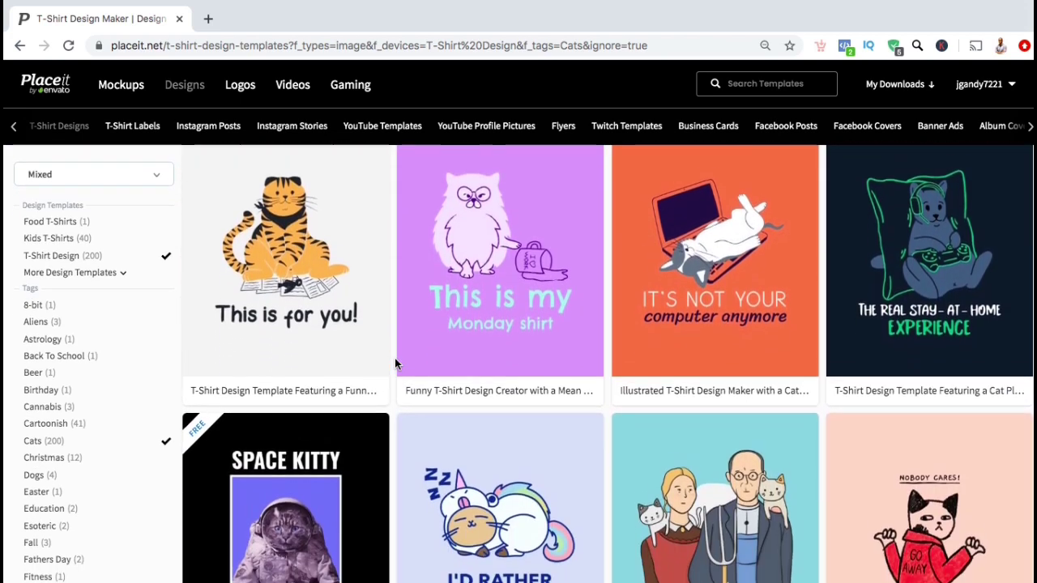
scroll(395, 358, down, 1)
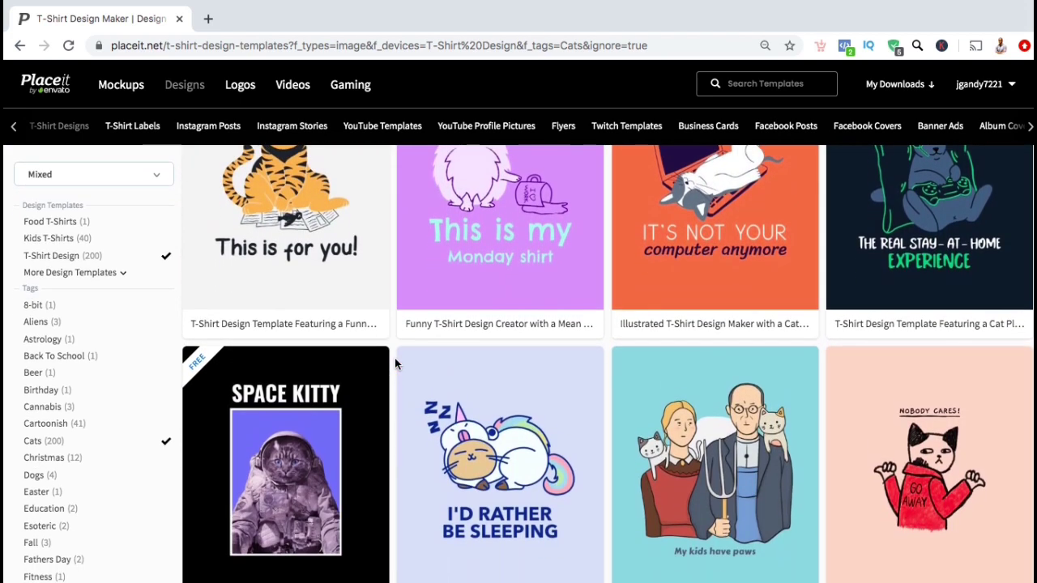
scroll(394, 358, down, 1)
scroll(394, 363, down, 1)
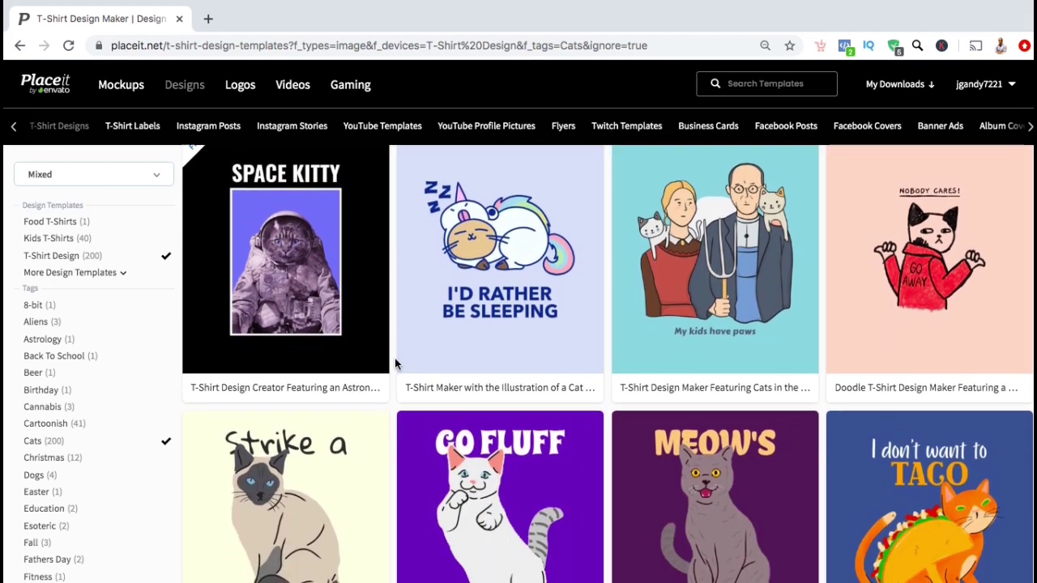
scroll(394, 363, down, 2)
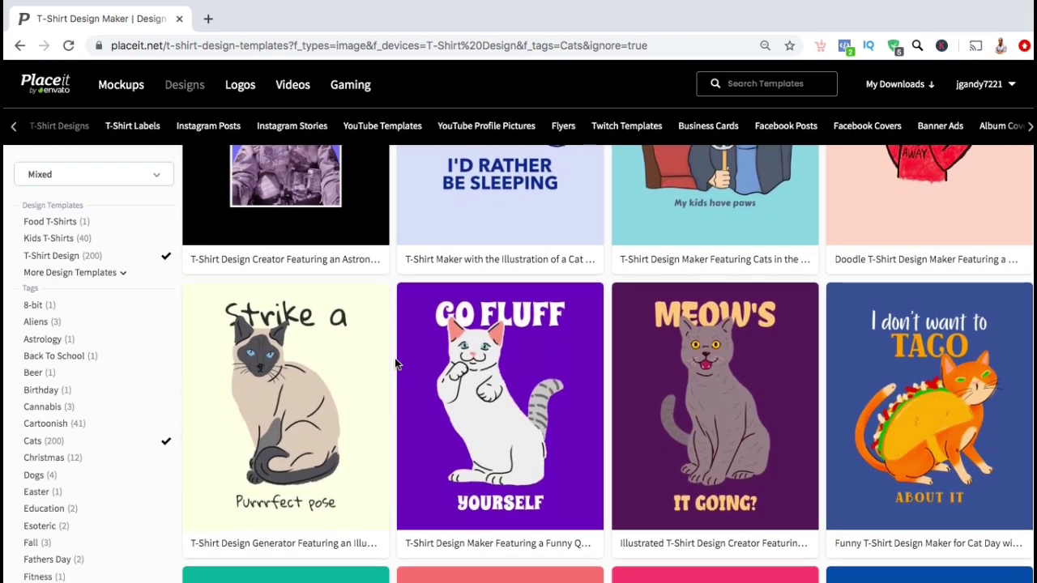
scroll(394, 363, down, 2)
scroll(394, 363, down, 2)
scroll(394, 363, down, 1)
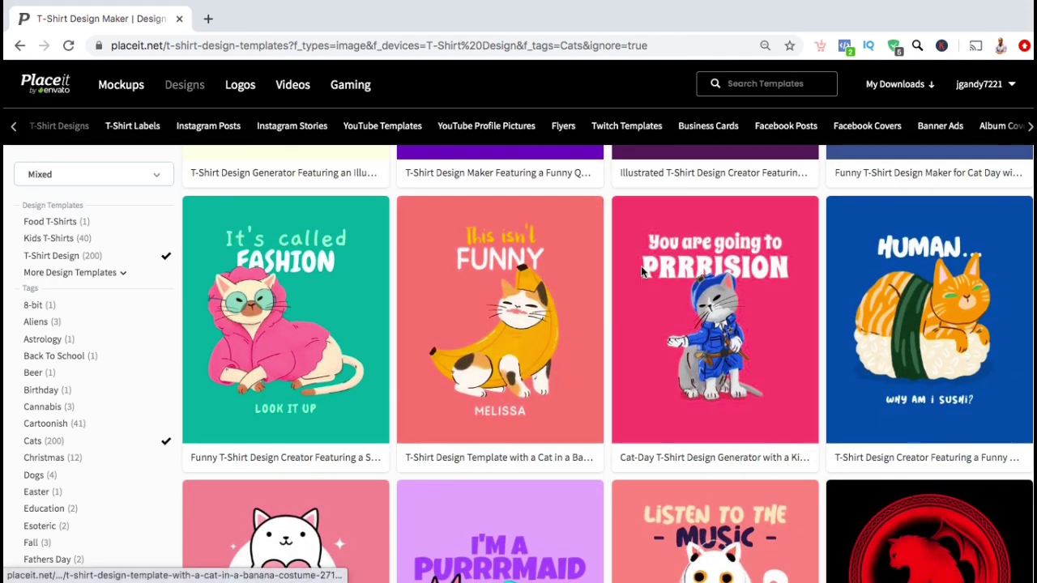
mouse_move(714, 320)
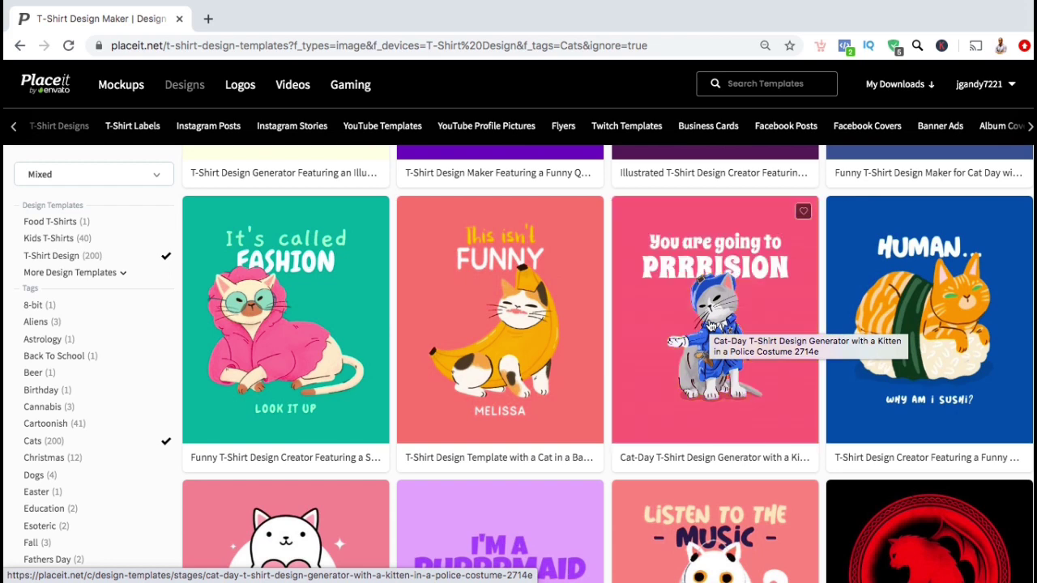
click(710, 324)
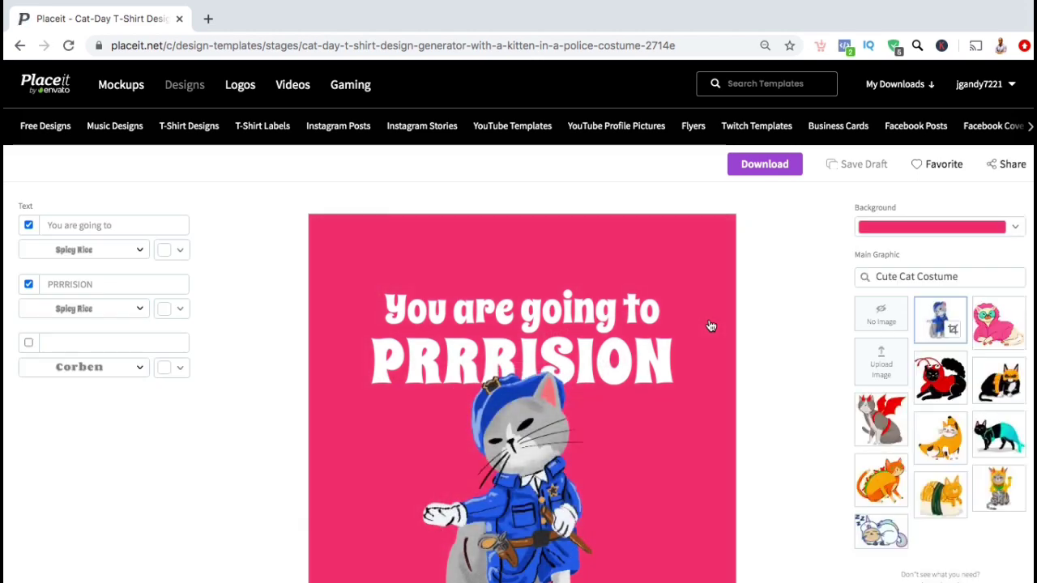
- Replace the two headline lines with 'Show Me Your' and 'Kitties'
scroll(710, 325, down, 1)
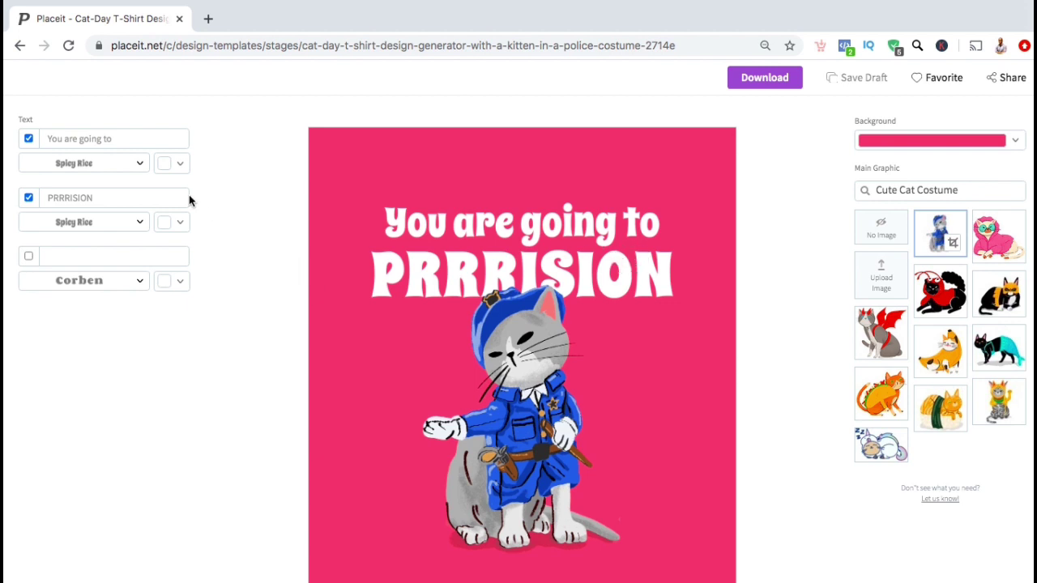
triple_click(115, 140)
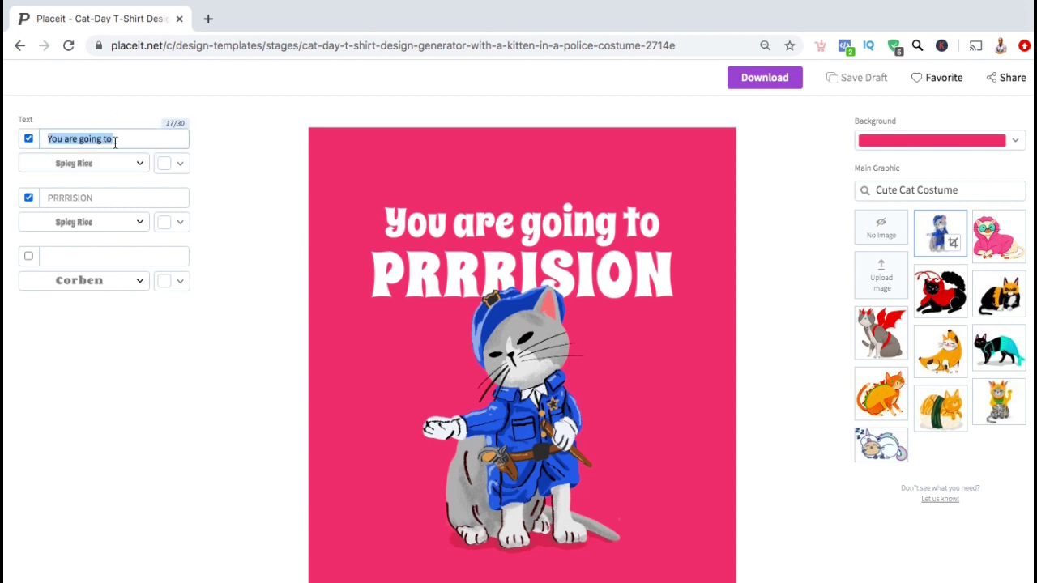
text(Sh)
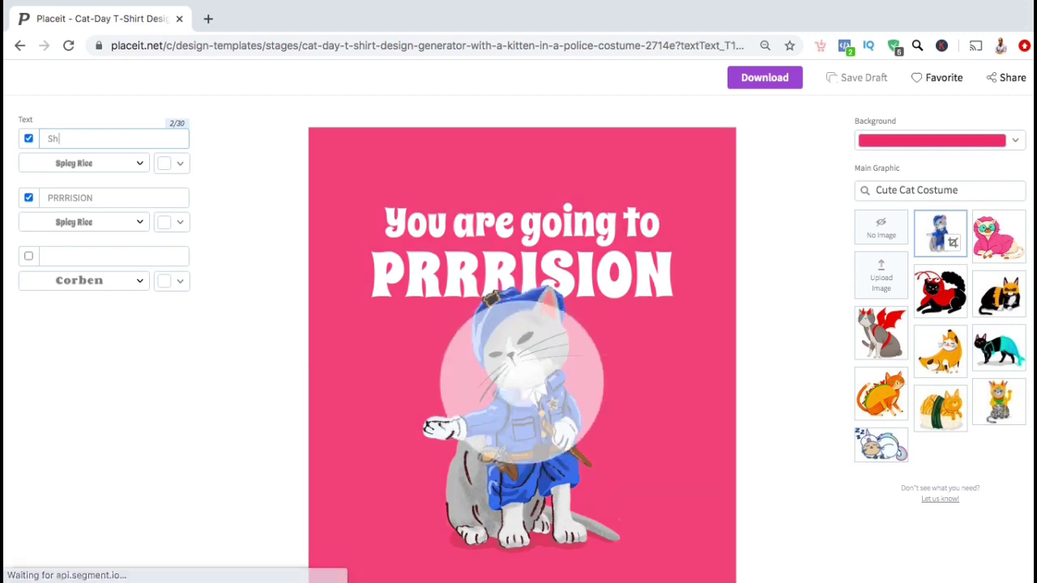
text(ow Me Your)
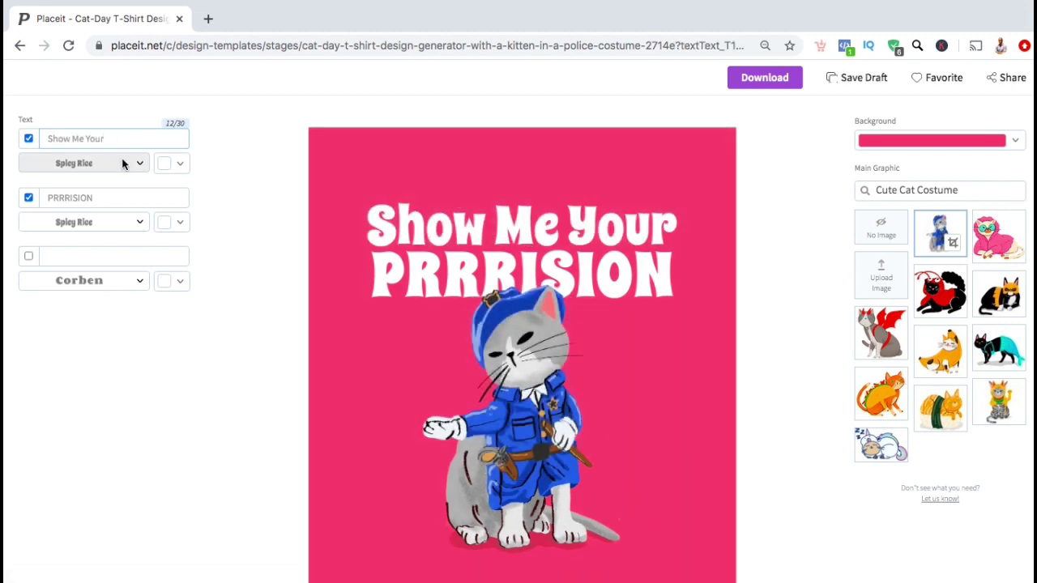
triple_click(127, 202)
text(K)
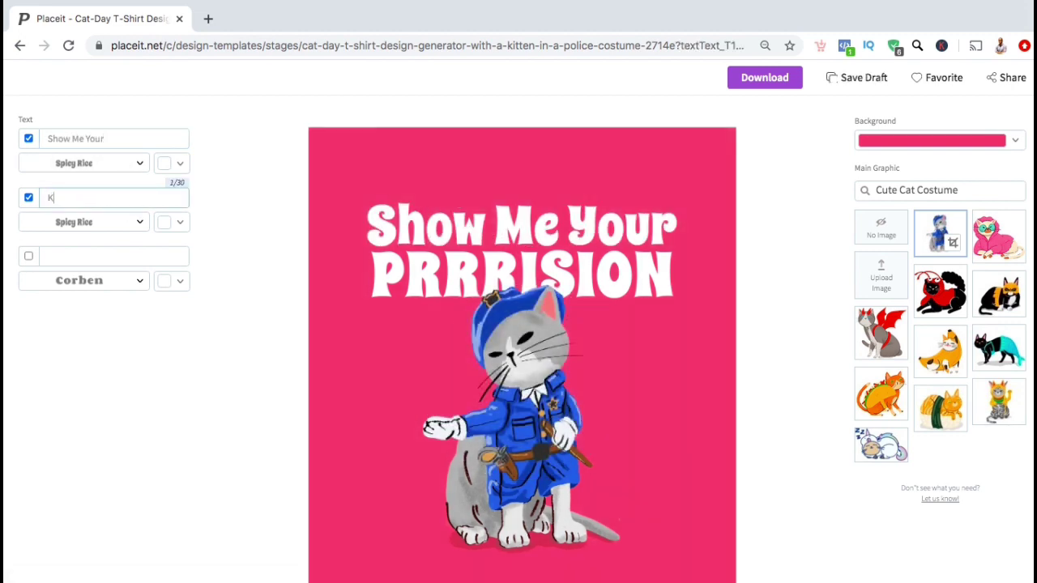
text(itties)
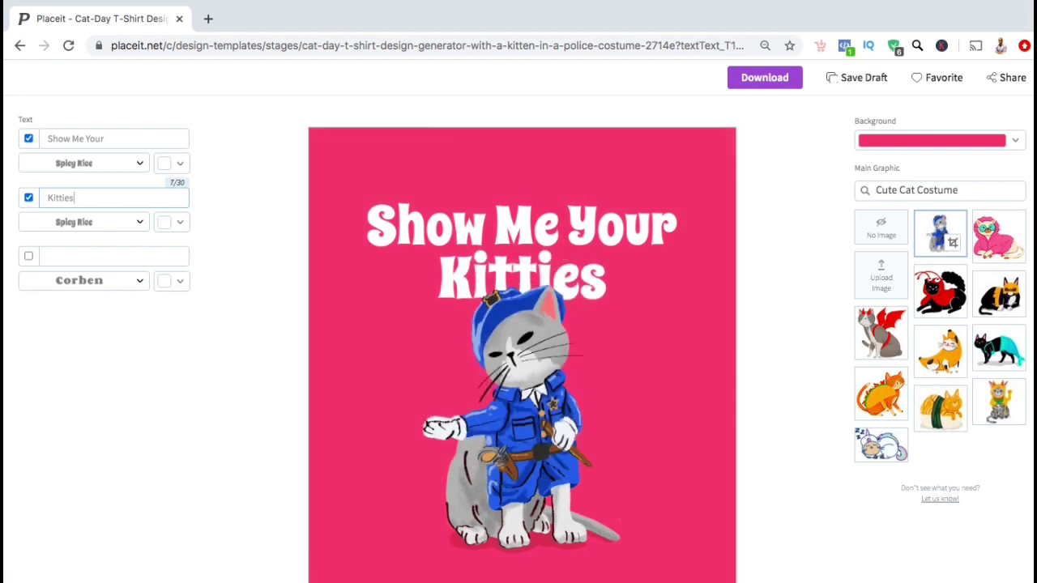
- Leave the third text line empty
scroll(204, 262, down, 1)
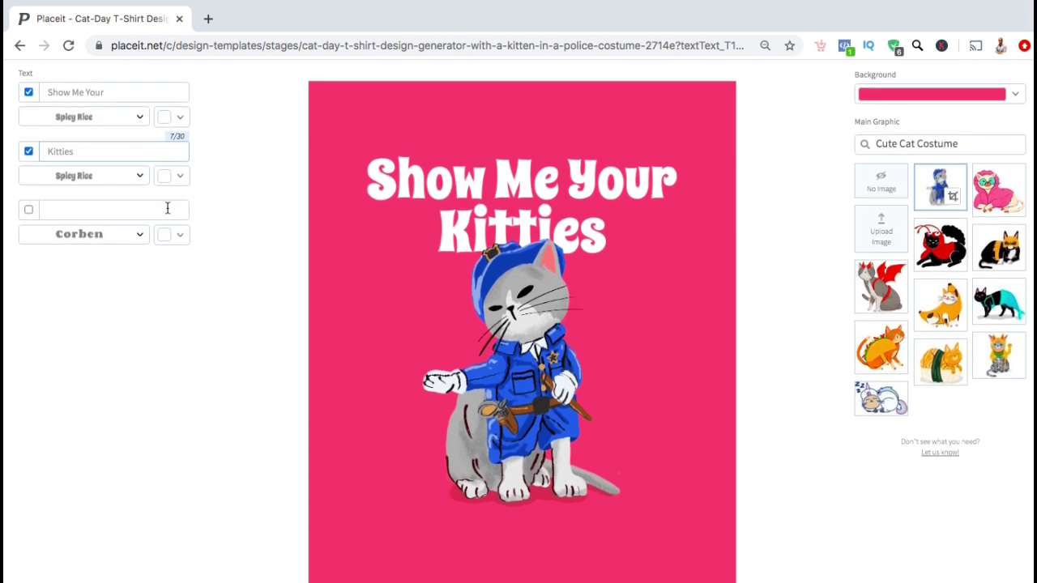
click(167, 208)
text(text)
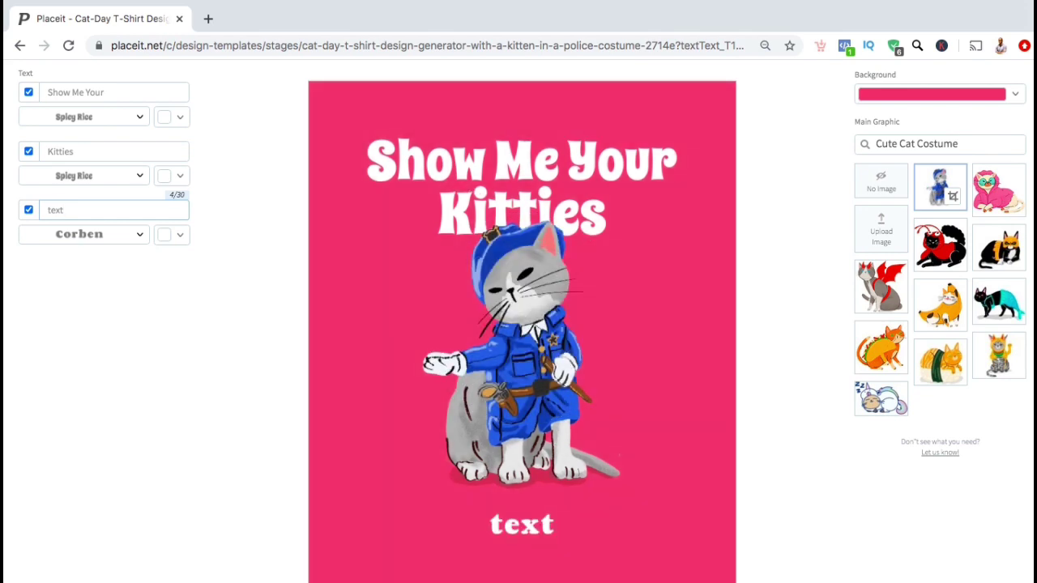
key(BackSpace)
key(BackSpace)
key(BackSpace)
key(BackSpace)
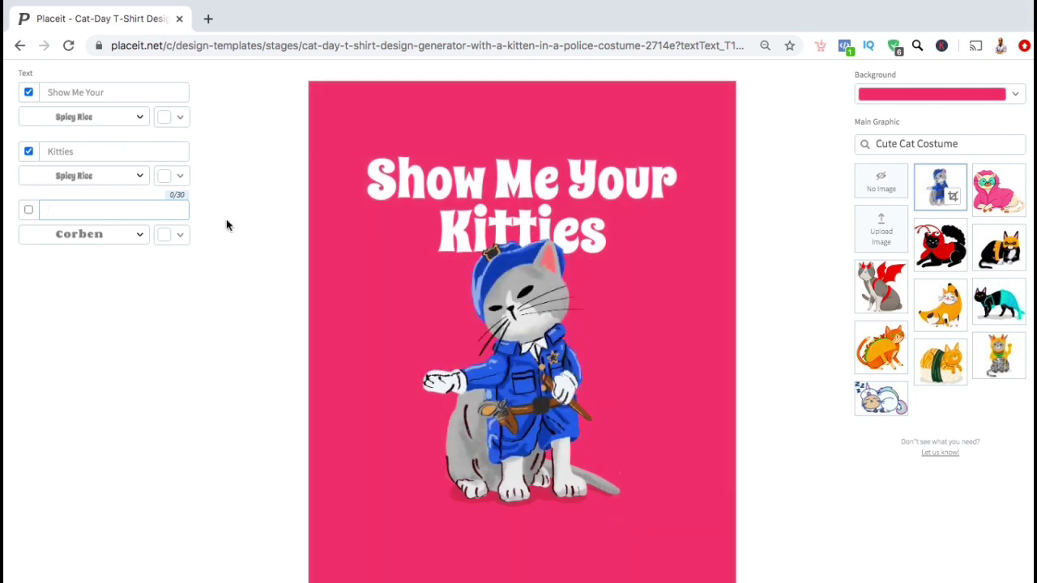
- Review the font choices for both headline lines, keeping Spicy Rice on 'Show Me Your'
click(139, 118)
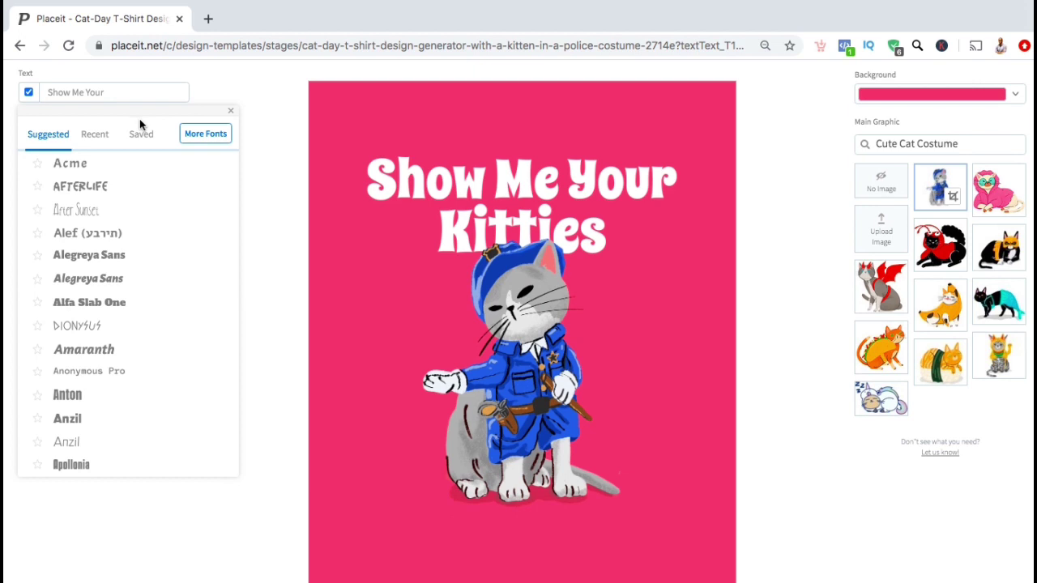
click(220, 91)
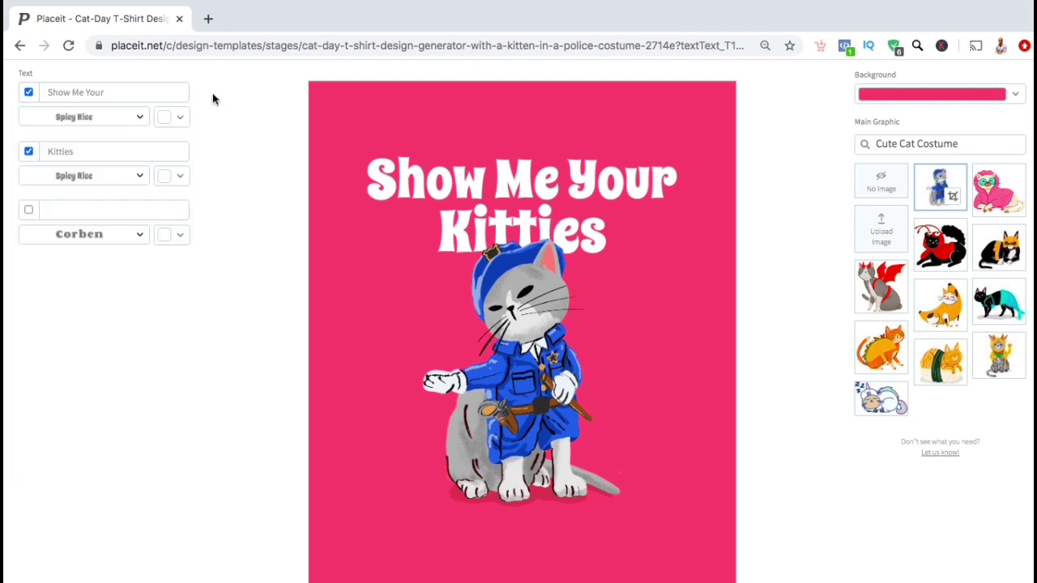
click(141, 175)
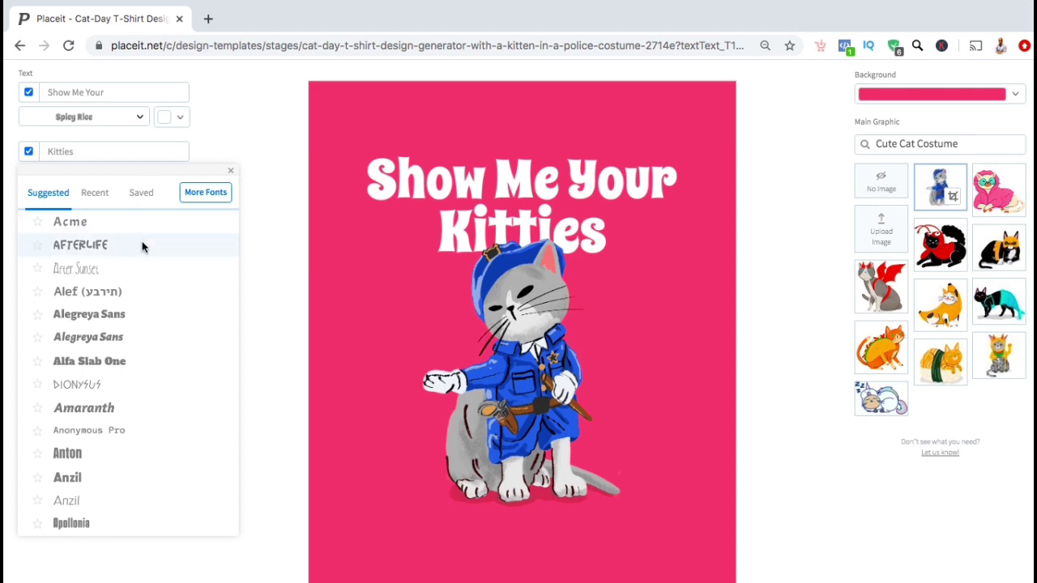
scroll(142, 247, down, 2)
scroll(142, 247, down, 1)
scroll(142, 247, down, 1)
scroll(142, 247, down, 1)
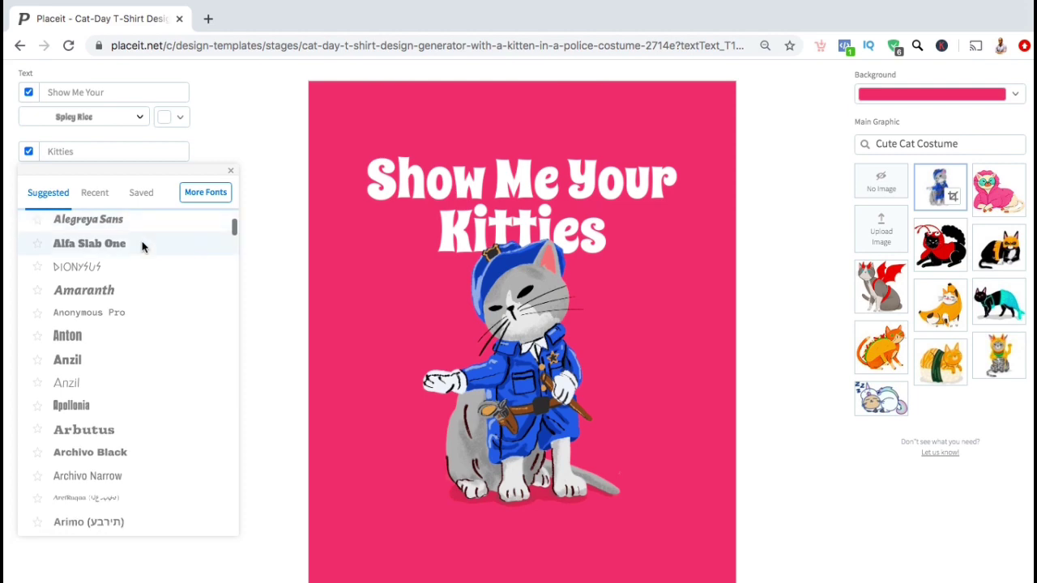
scroll(142, 247, down, 1)
- Set 'Kitties' to the Chango font after trying Anzil
click(142, 335)
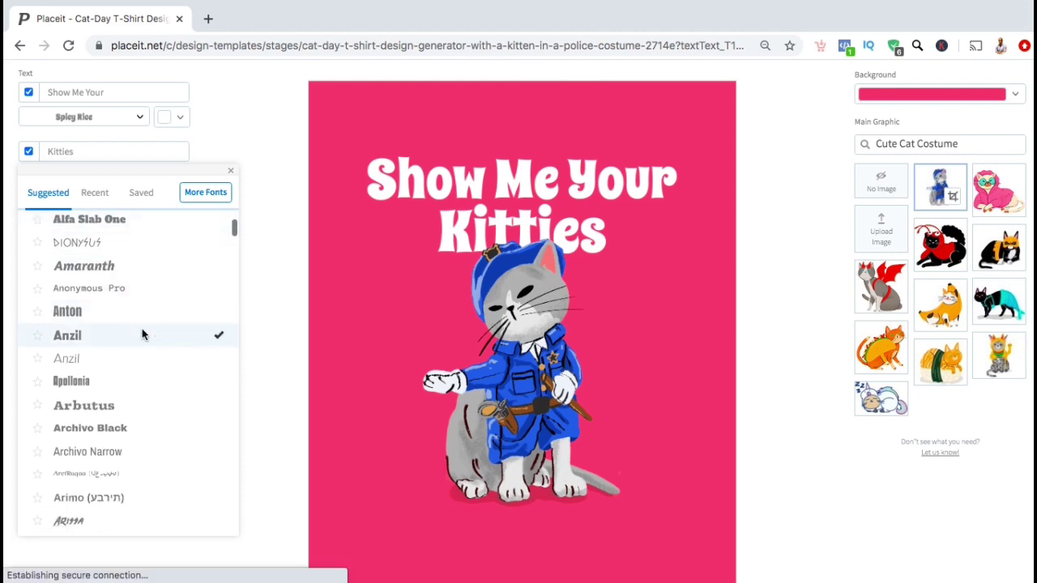
scroll(141, 312, down, 15)
scroll(142, 313, down, 5)
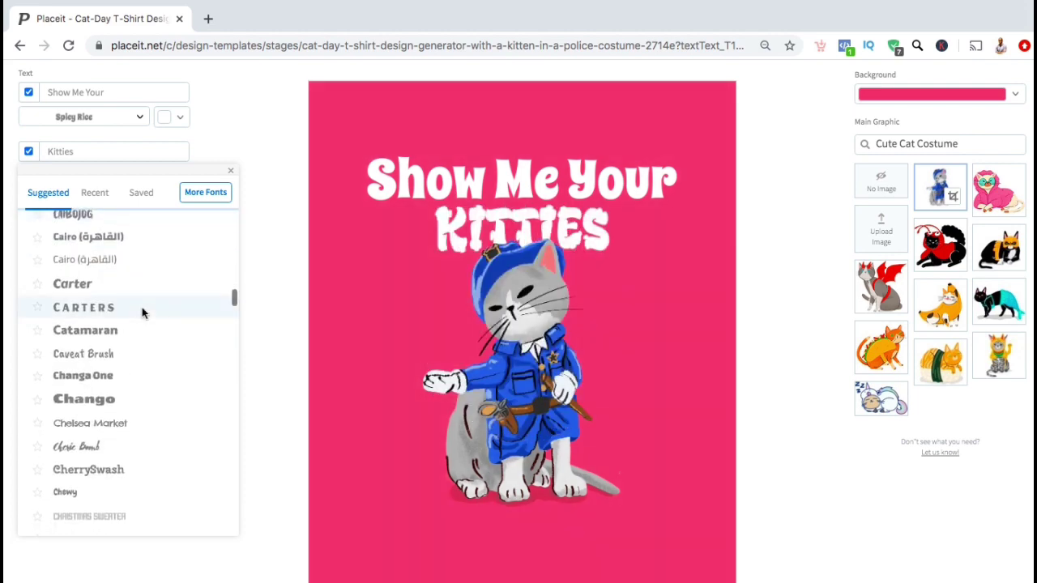
scroll(142, 313, down, 1)
click(141, 375)
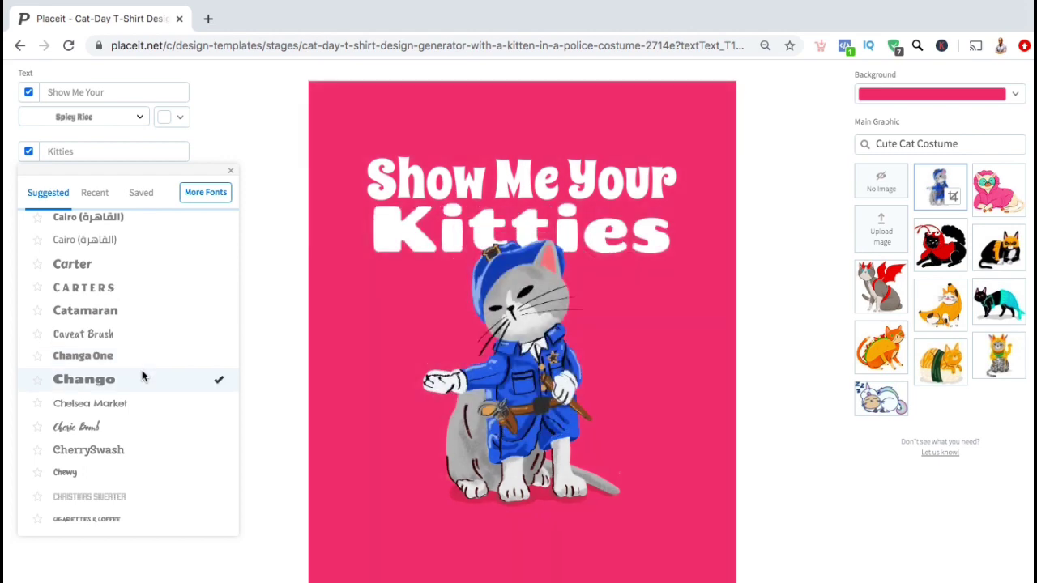
click(258, 338)
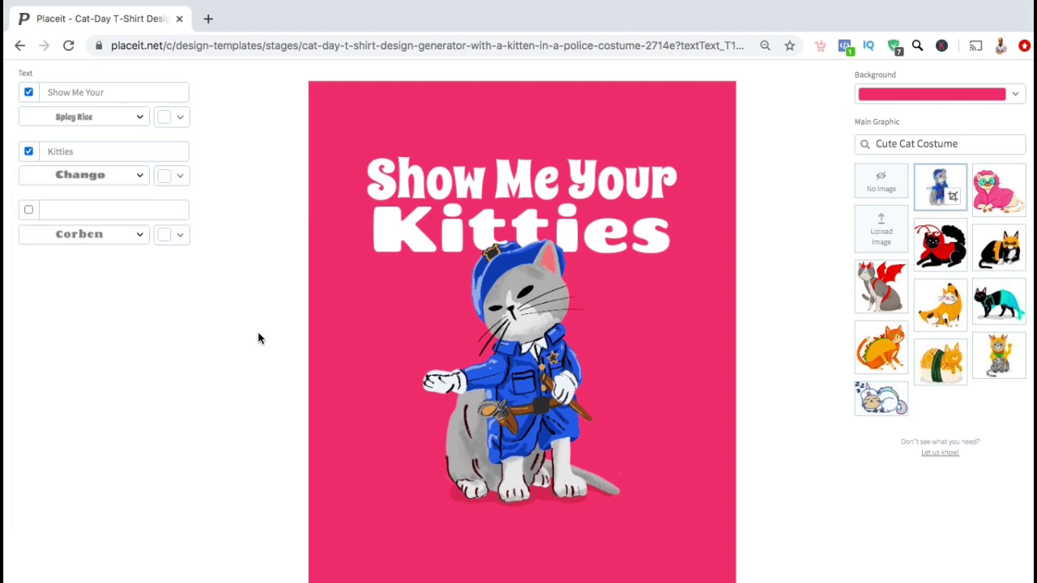
click(181, 179)
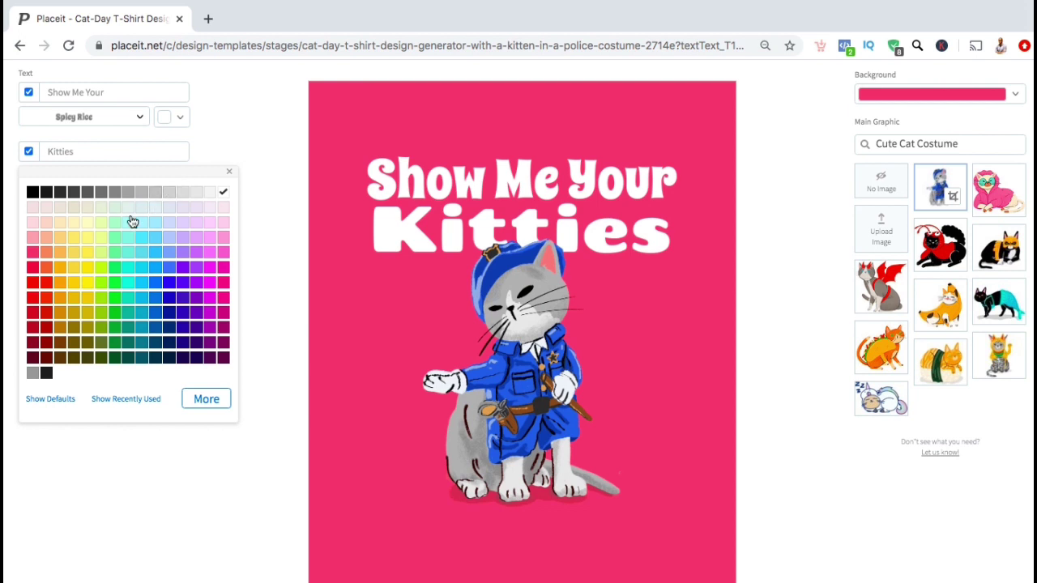
- Colour the word 'Kitties' pale yellow
click(91, 230)
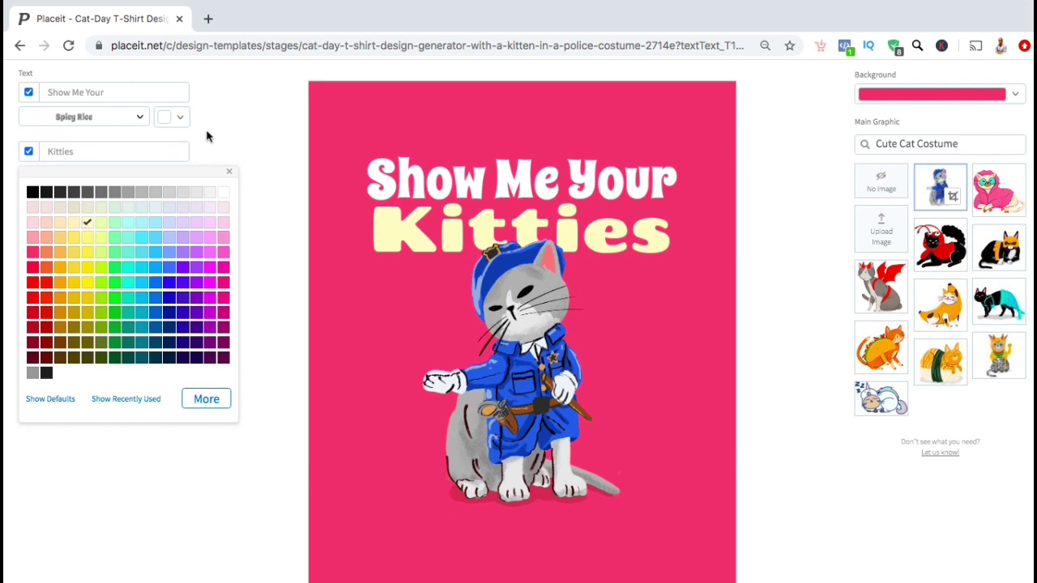
click(241, 152)
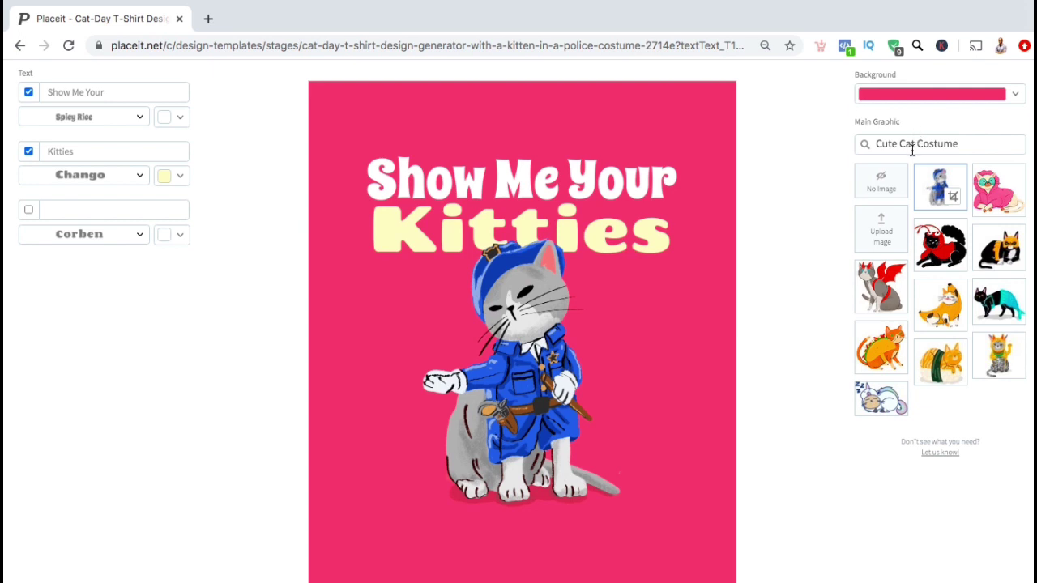
- Search the main graphics for 'kittens' and choose the three cartoon kittens
triple_click(911, 146)
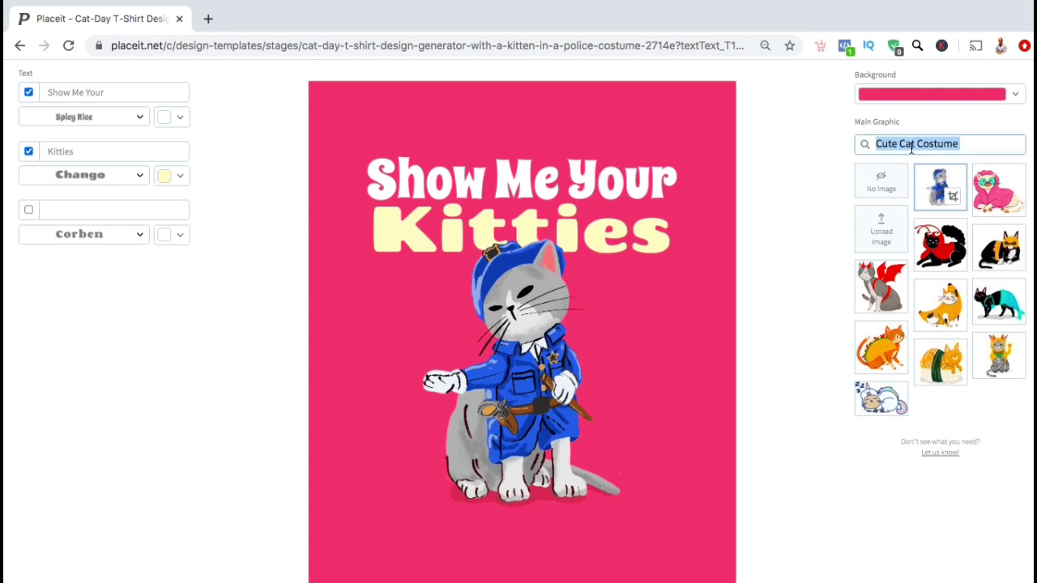
text(kittens)
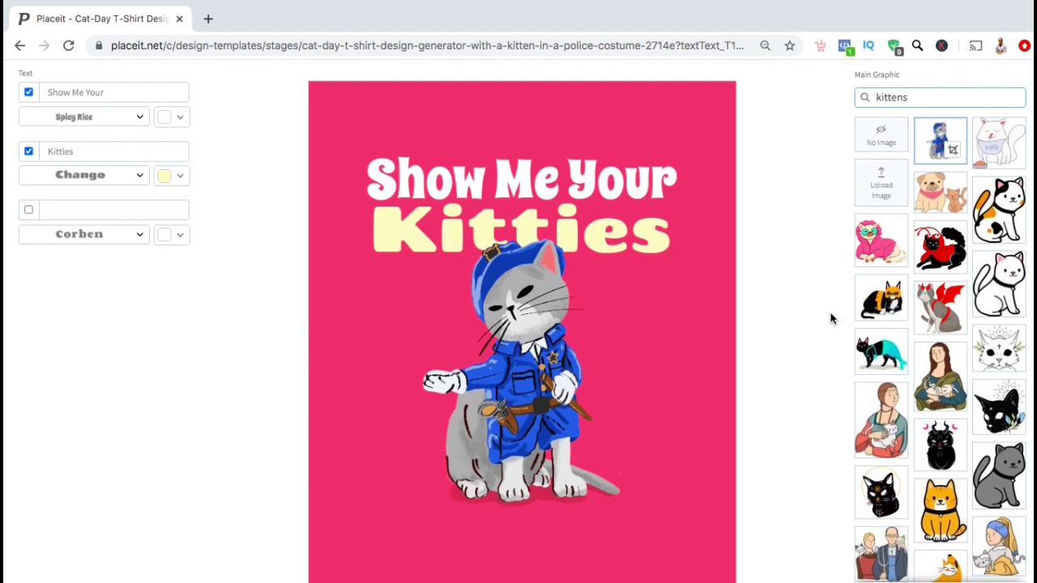
scroll(972, 298, down, 2)
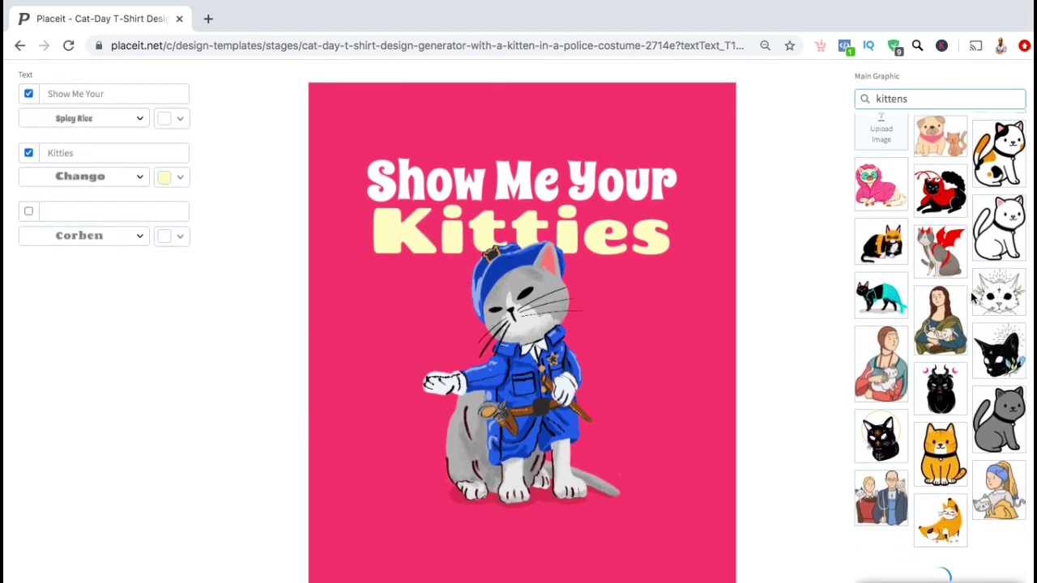
scroll(971, 298, down, 2)
scroll(972, 298, down, 2)
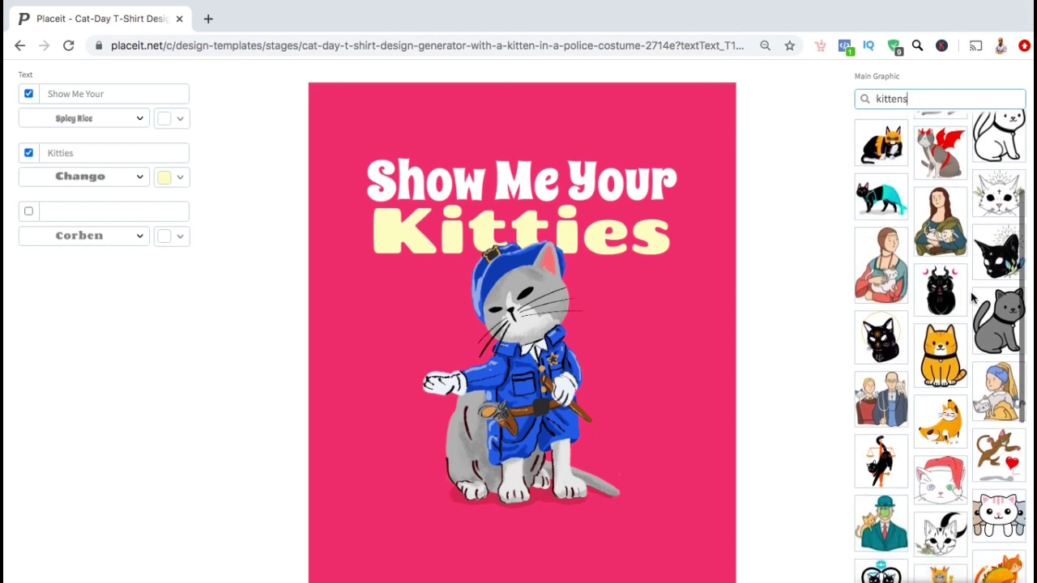
scroll(972, 298, down, 3)
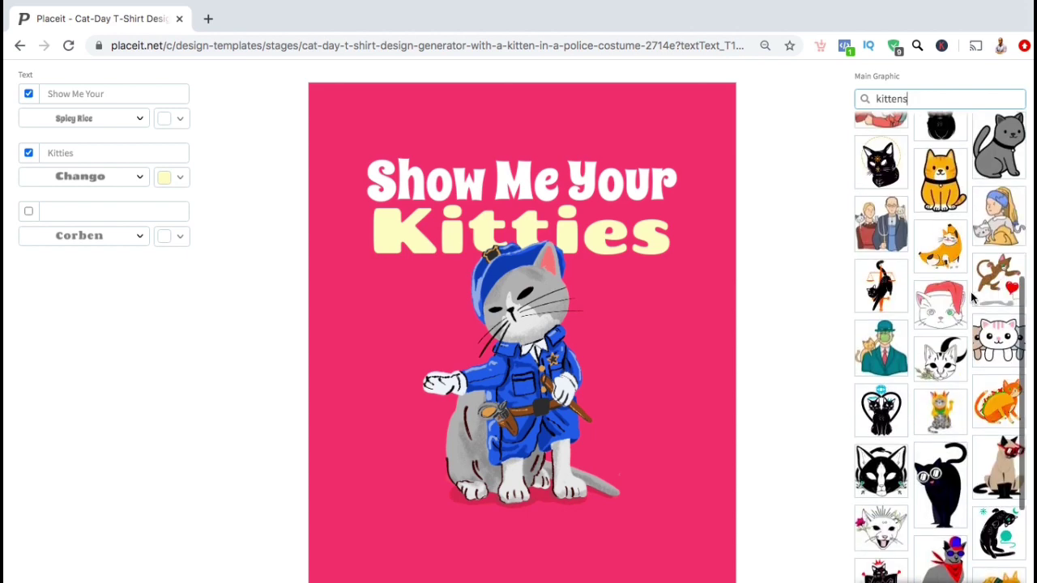
click(1000, 339)
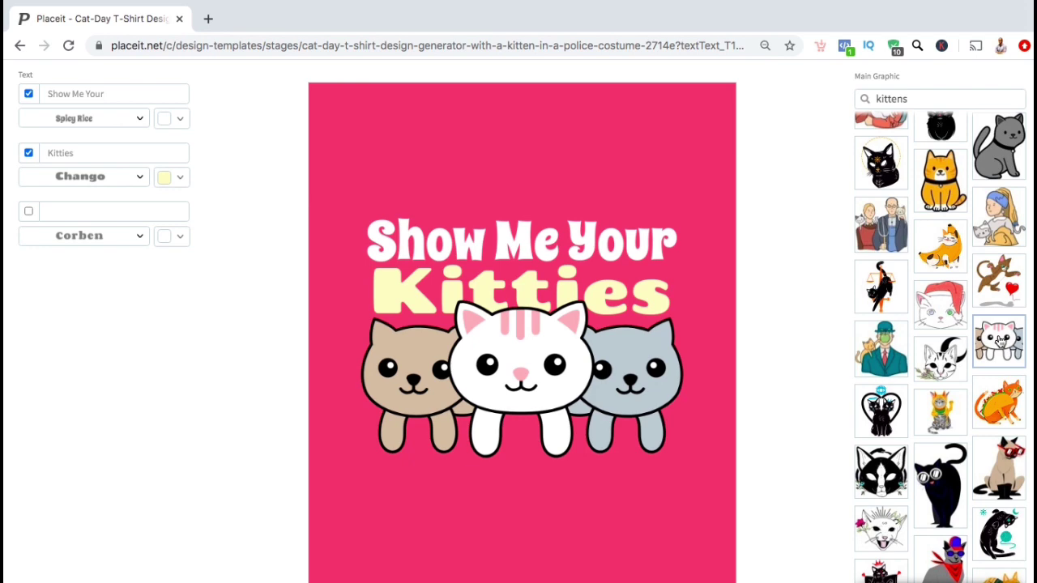
scroll(812, 302, up, 2)
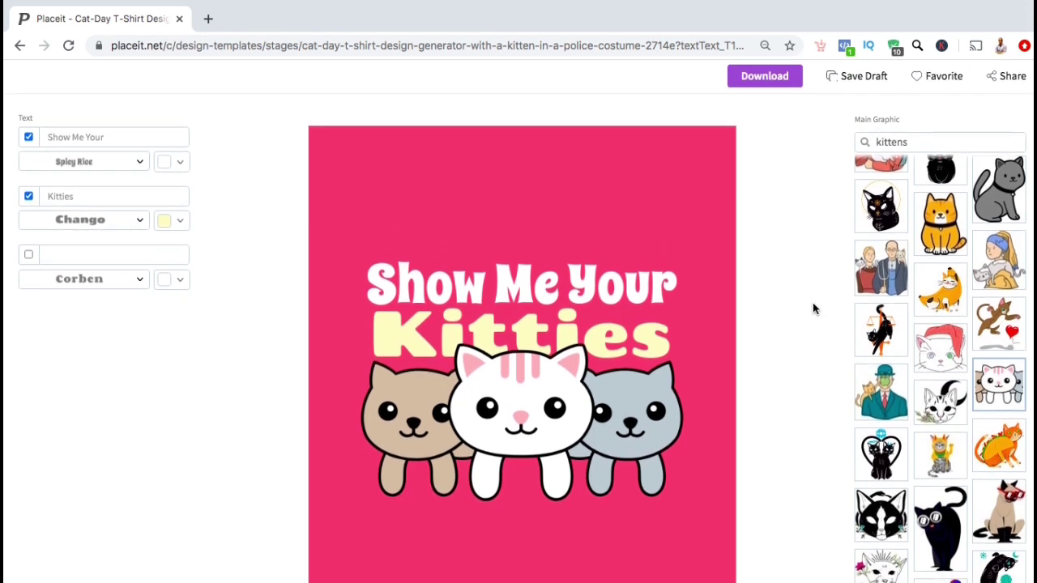
scroll(940, 373, up, 2)
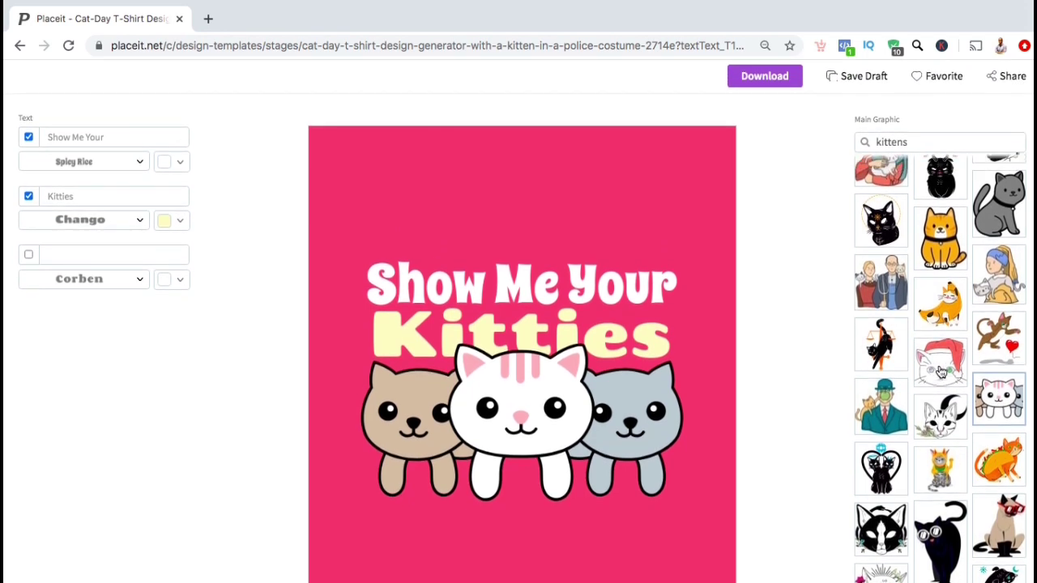
scroll(939, 373, up, 1)
scroll(940, 372, up, 4)
scroll(939, 372, up, 3)
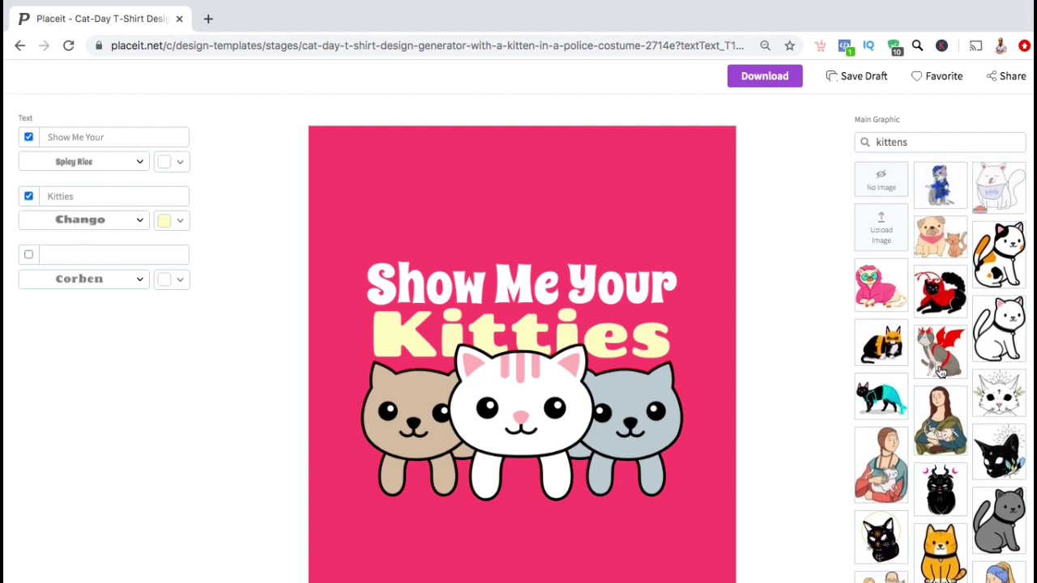
click(903, 247)
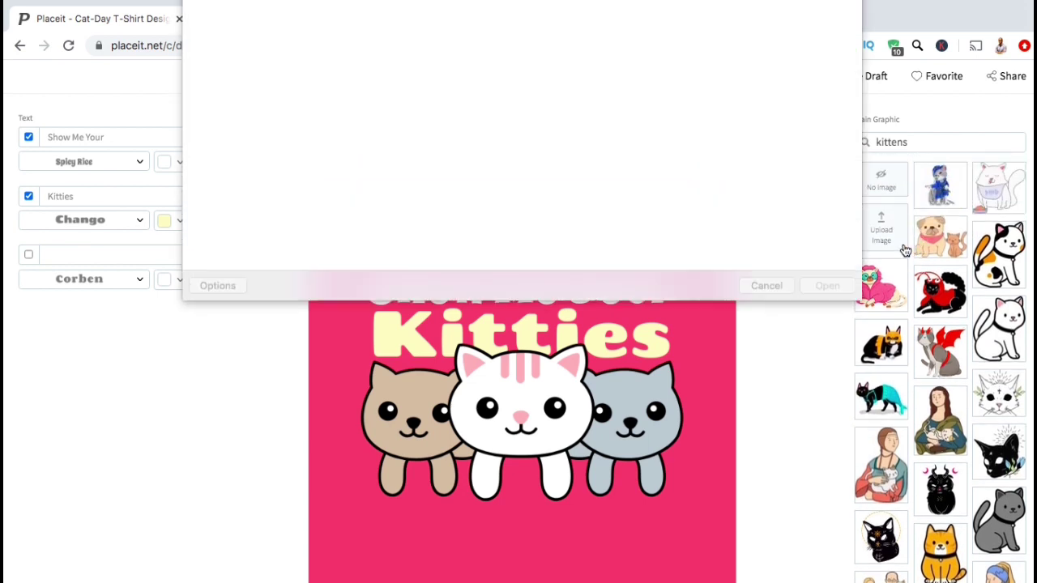
double_click(468, 235)
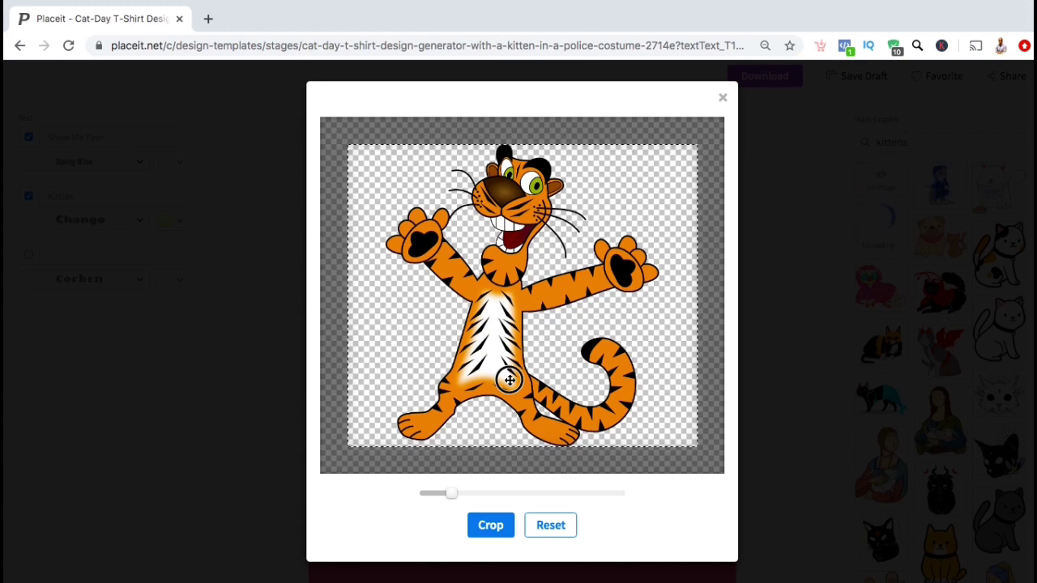
drag(509, 380, 504, 377)
drag(459, 501, 451, 494)
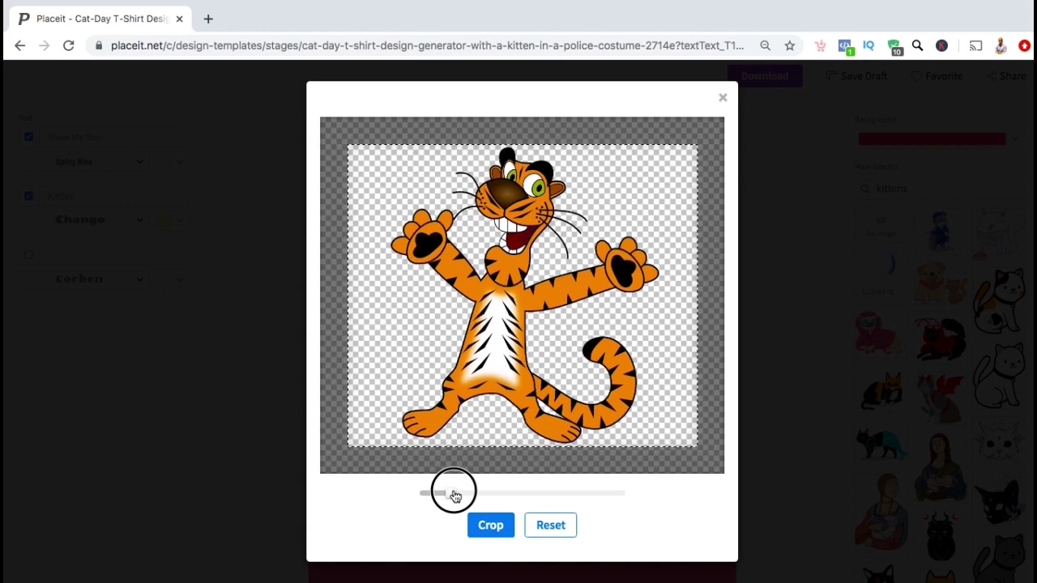
click(496, 532)
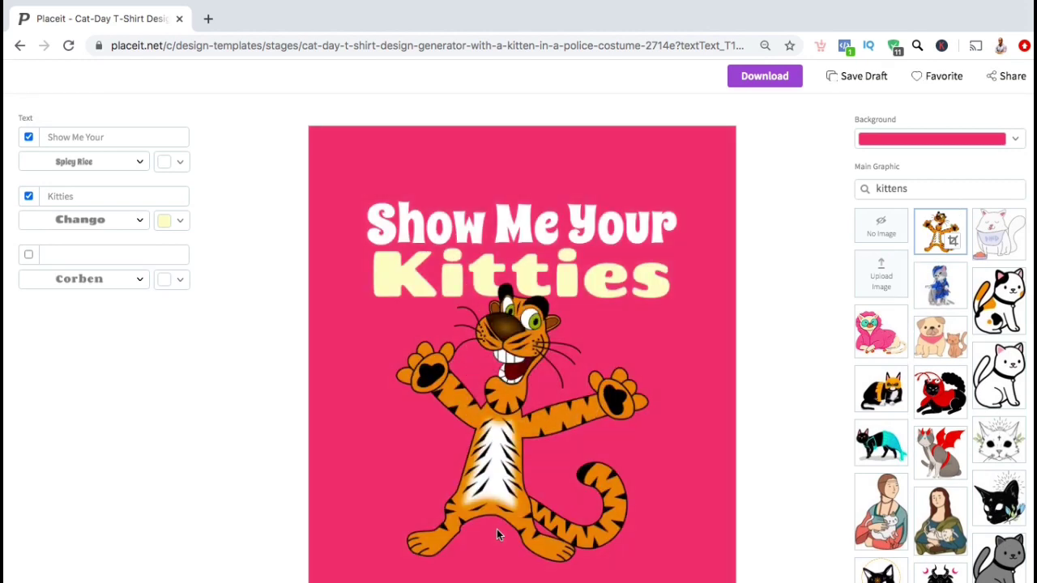
scroll(899, 478, down, 2)
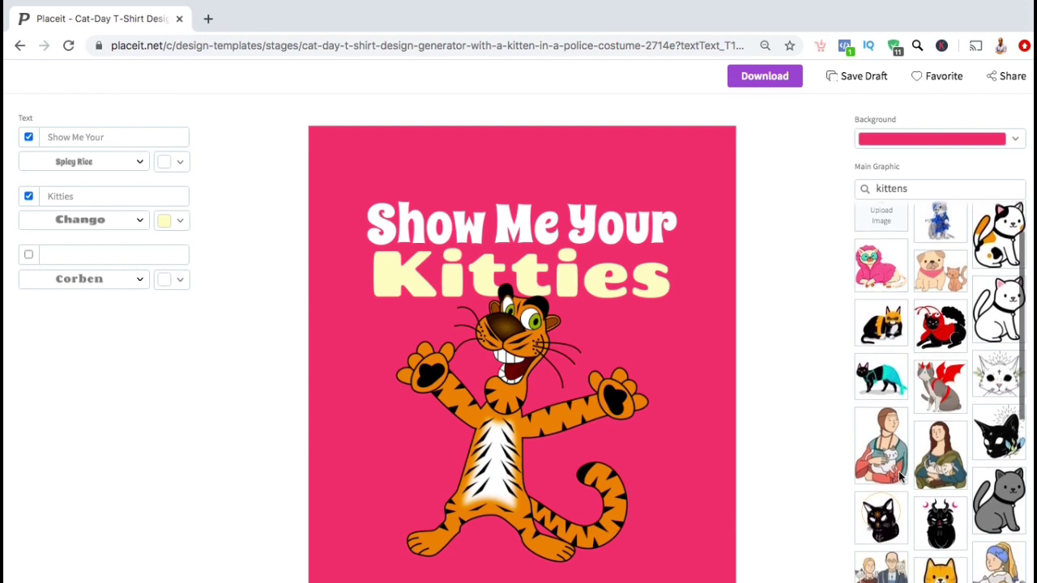
scroll(899, 478, down, 1)
scroll(899, 477, down, 1)
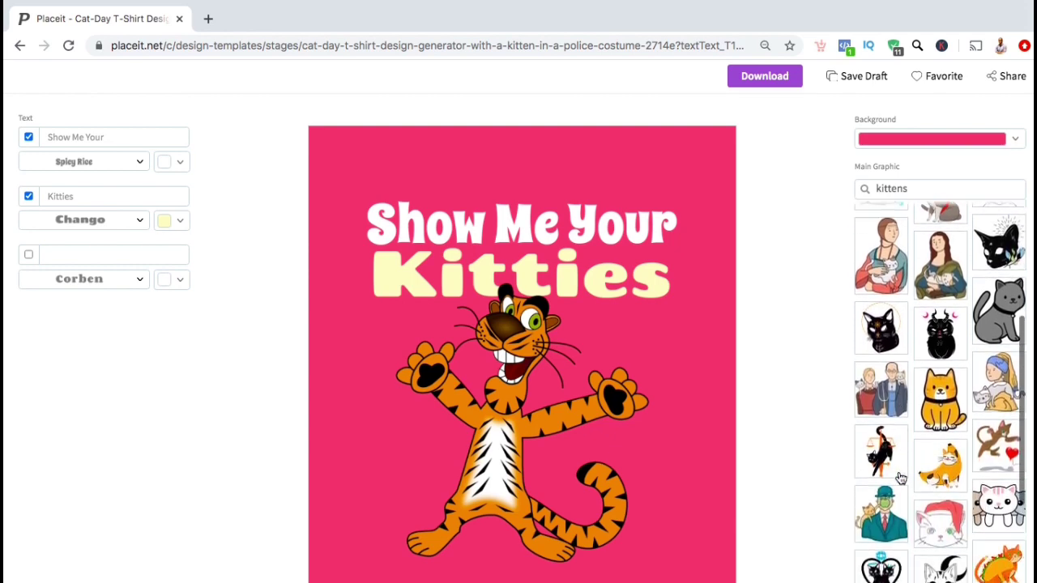
click(998, 500)
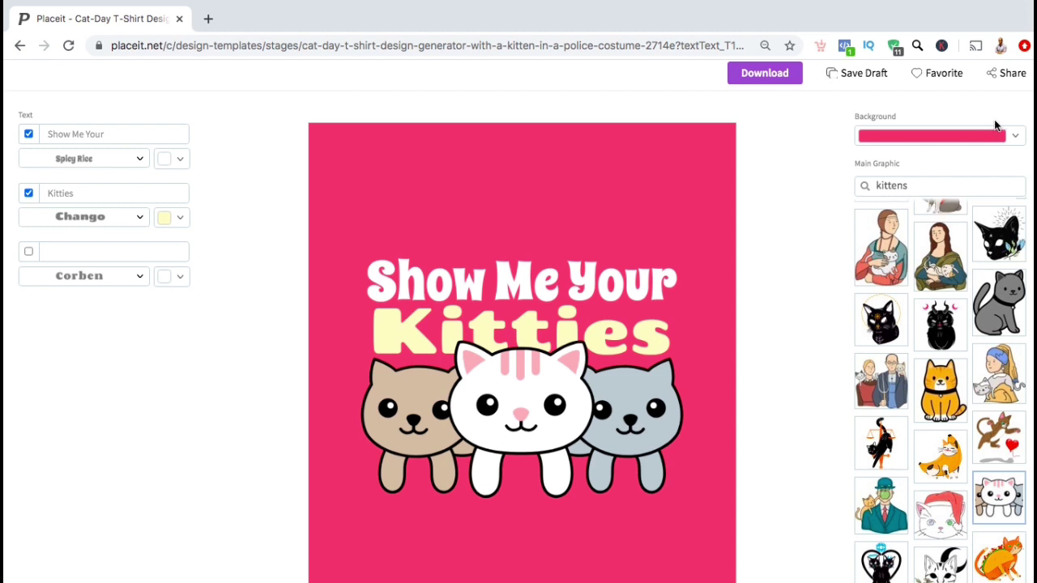
- Switch the background colour from pink to the transparent swatch
click(1013, 137)
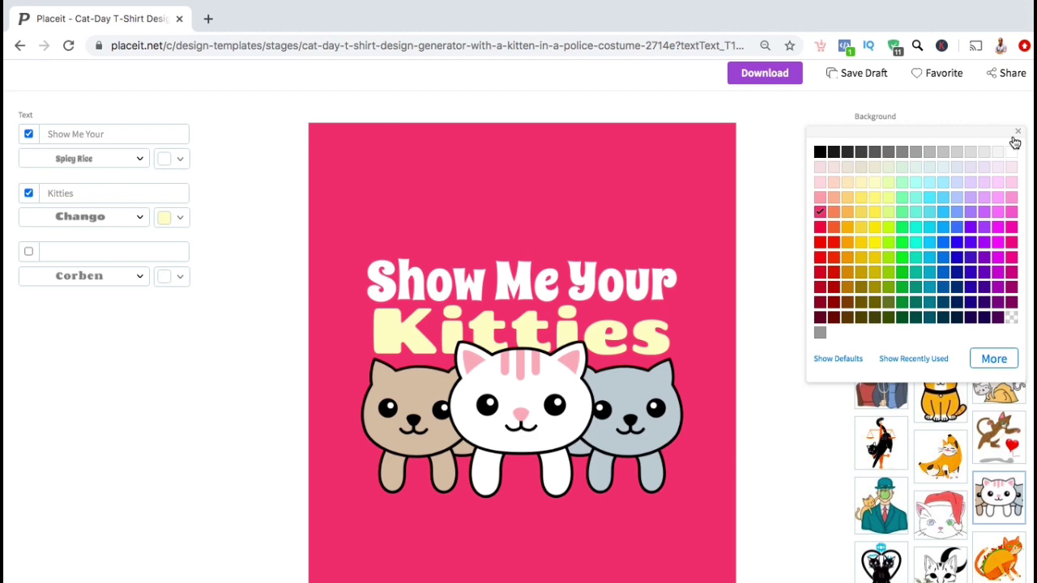
click(1012, 317)
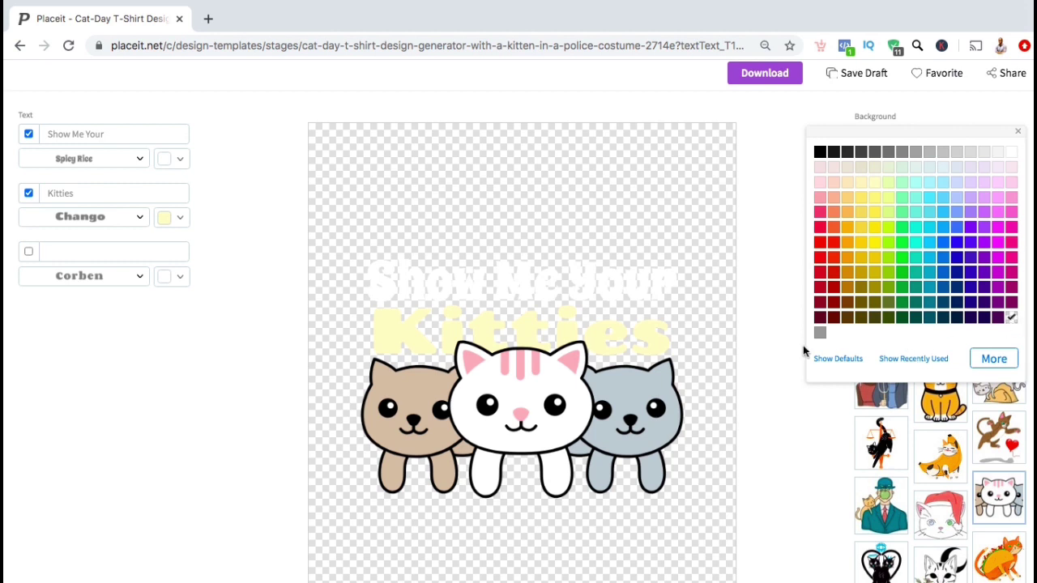
click(775, 346)
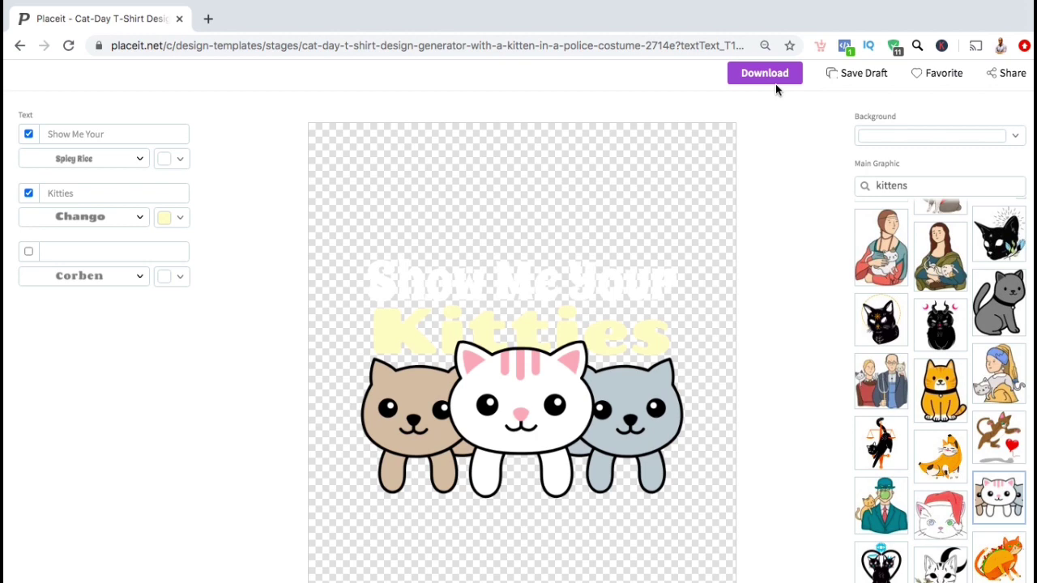
- Download the transparent design as a PNG and open the downloaded file's options
scroll(775, 86, up, 2)
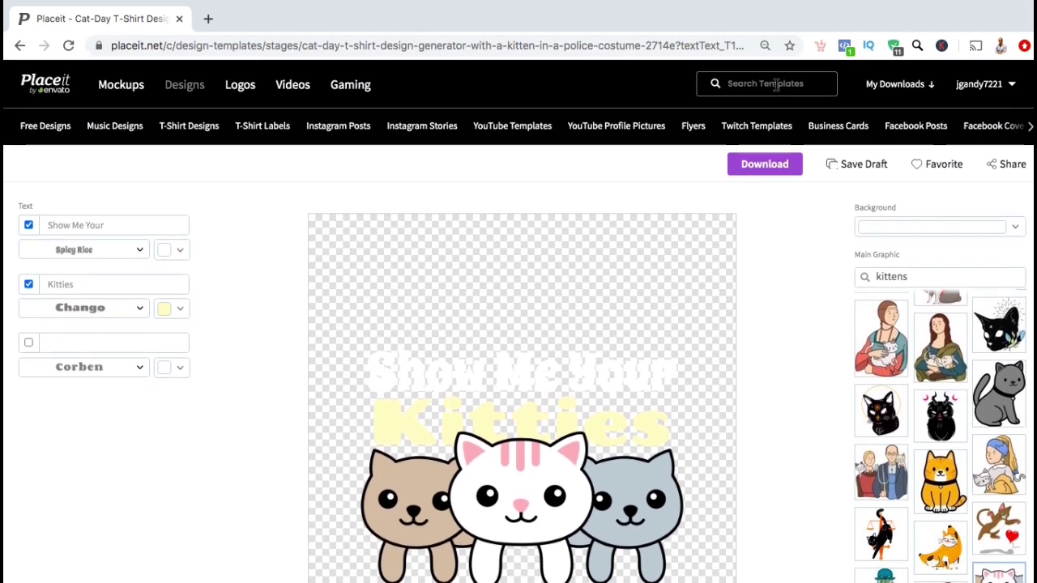
click(762, 172)
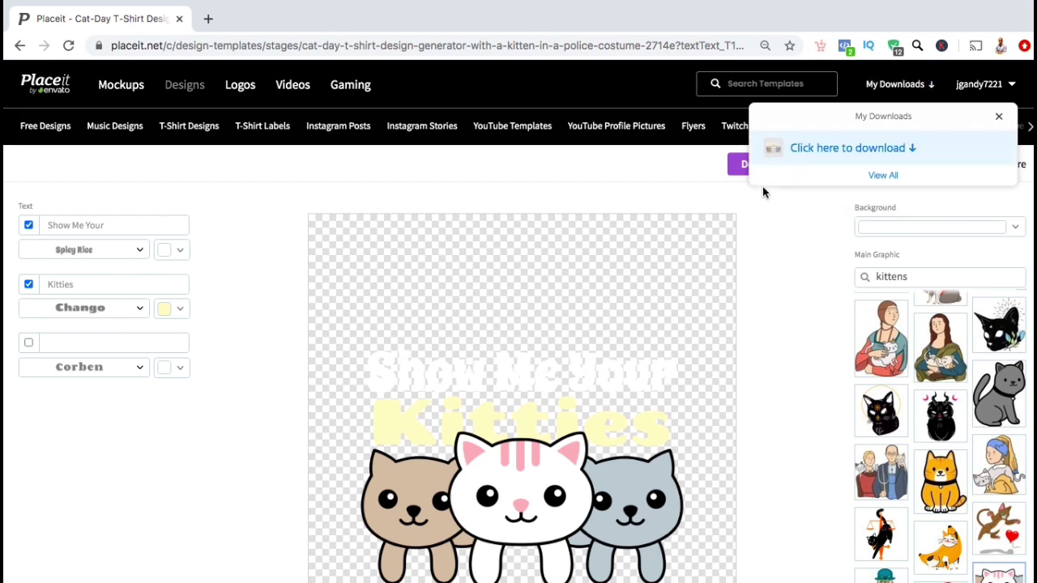
click(805, 152)
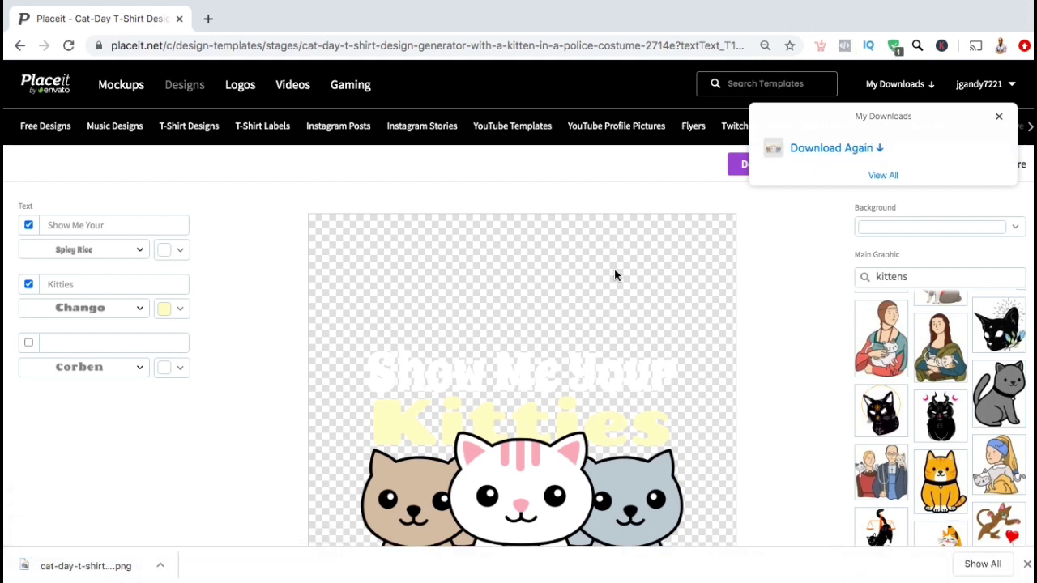
click(161, 567)
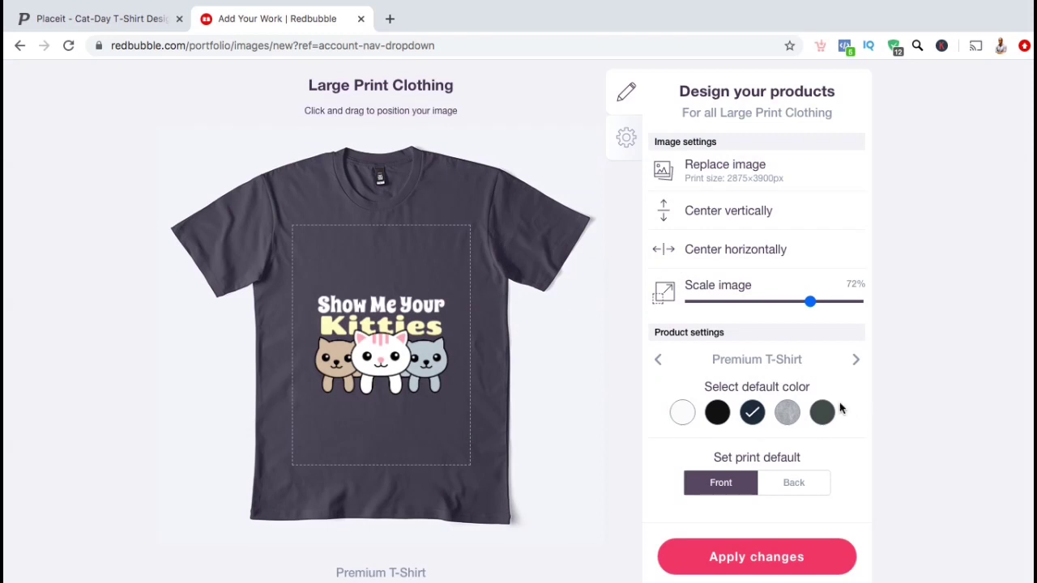
- Scale the kitten design up from 72% to 86% and shift it higher on the premium T-shirt
drag(814, 302, 833, 301)
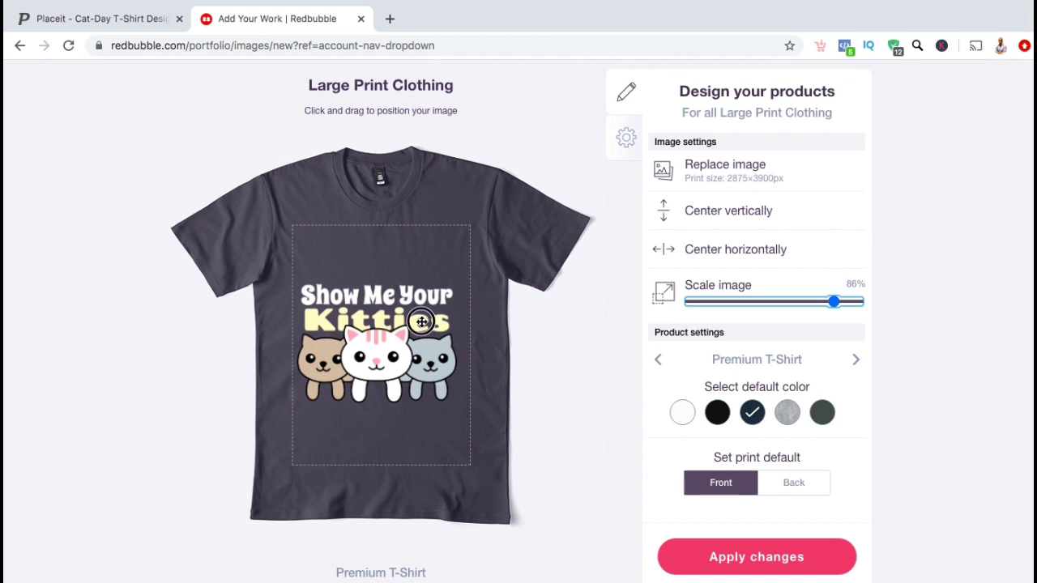
drag(422, 322, 425, 289)
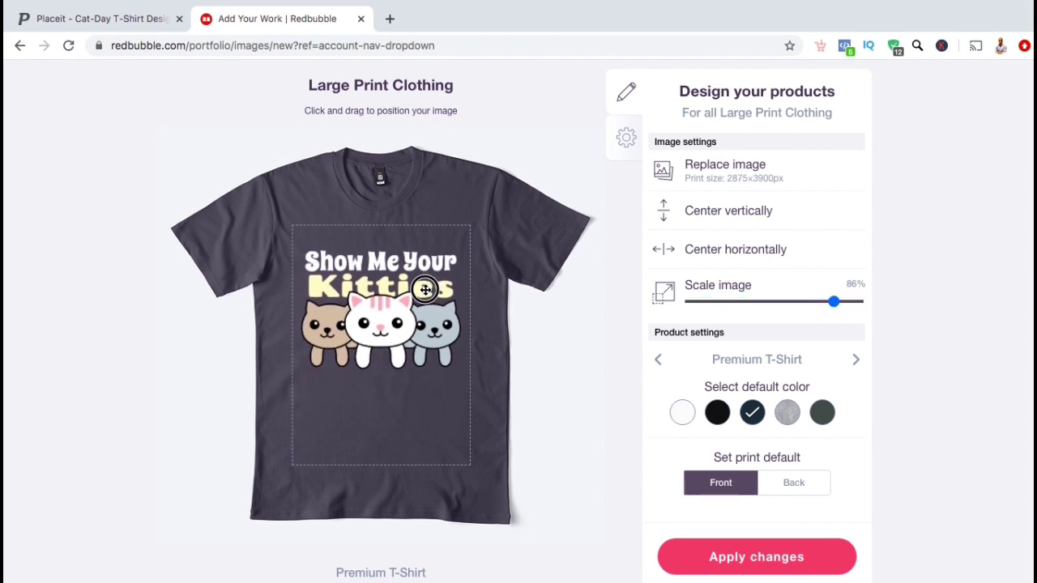